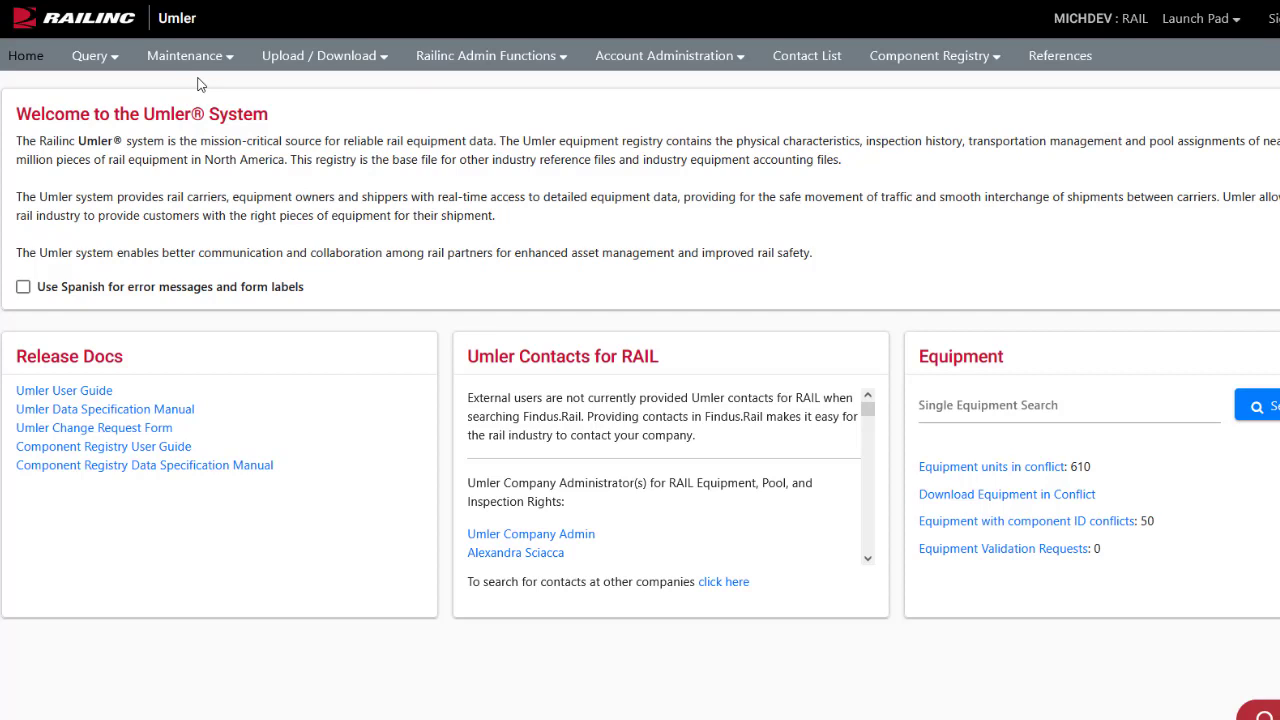
# Start an Add Equipment entry for IDs "RAIL180-184, 186-188" in equipment group BOXC - BOX CAR and validate it.
pyautogui.click(232, 62)
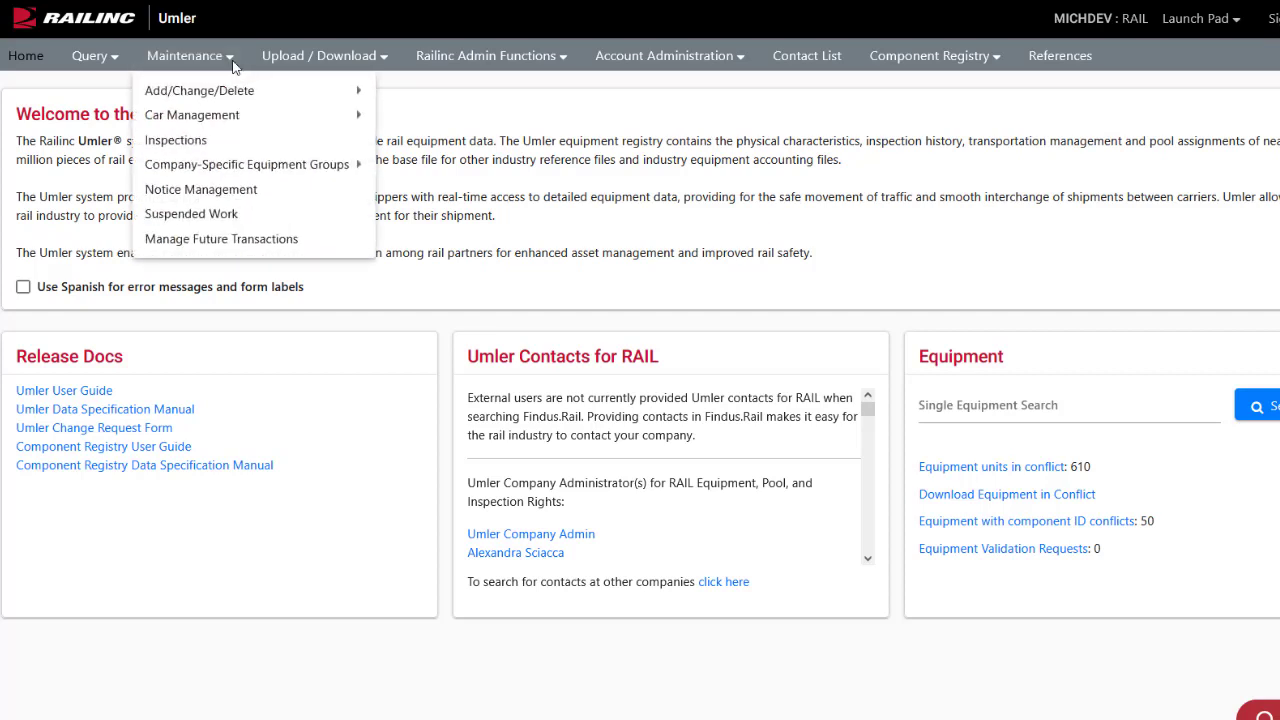
pyautogui.moveTo(246, 89)
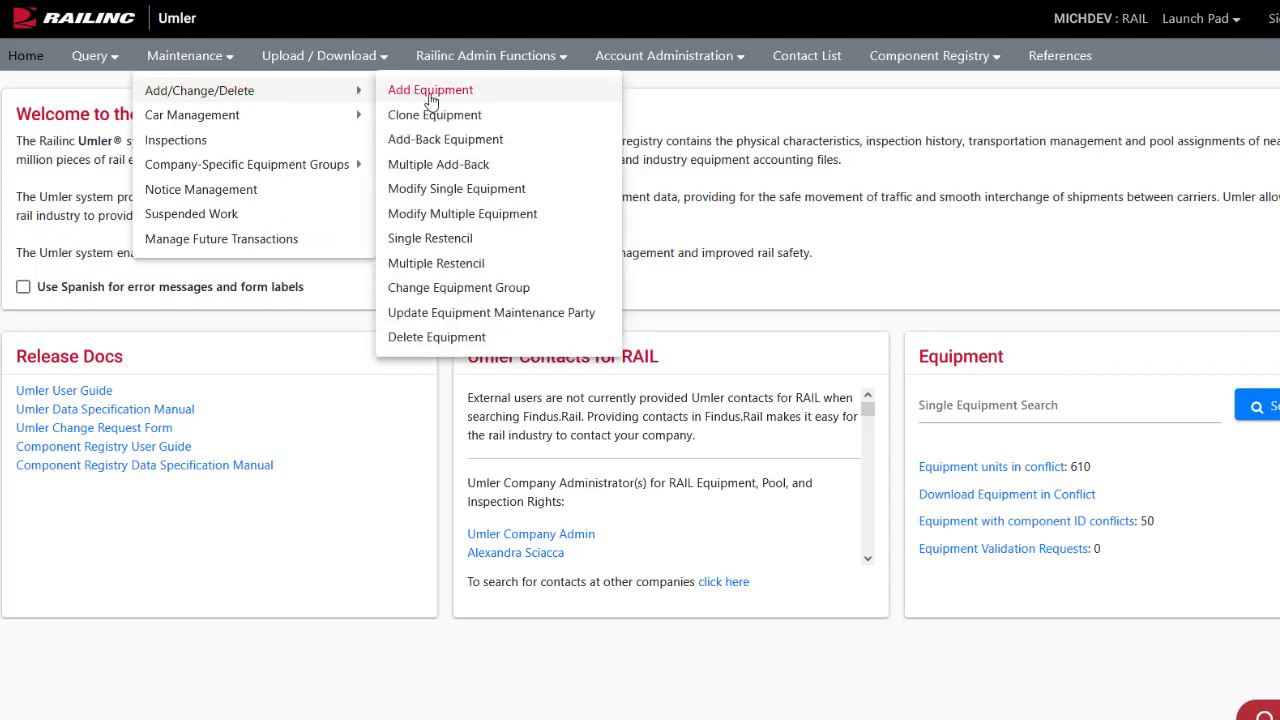
pyautogui.click(487, 92)
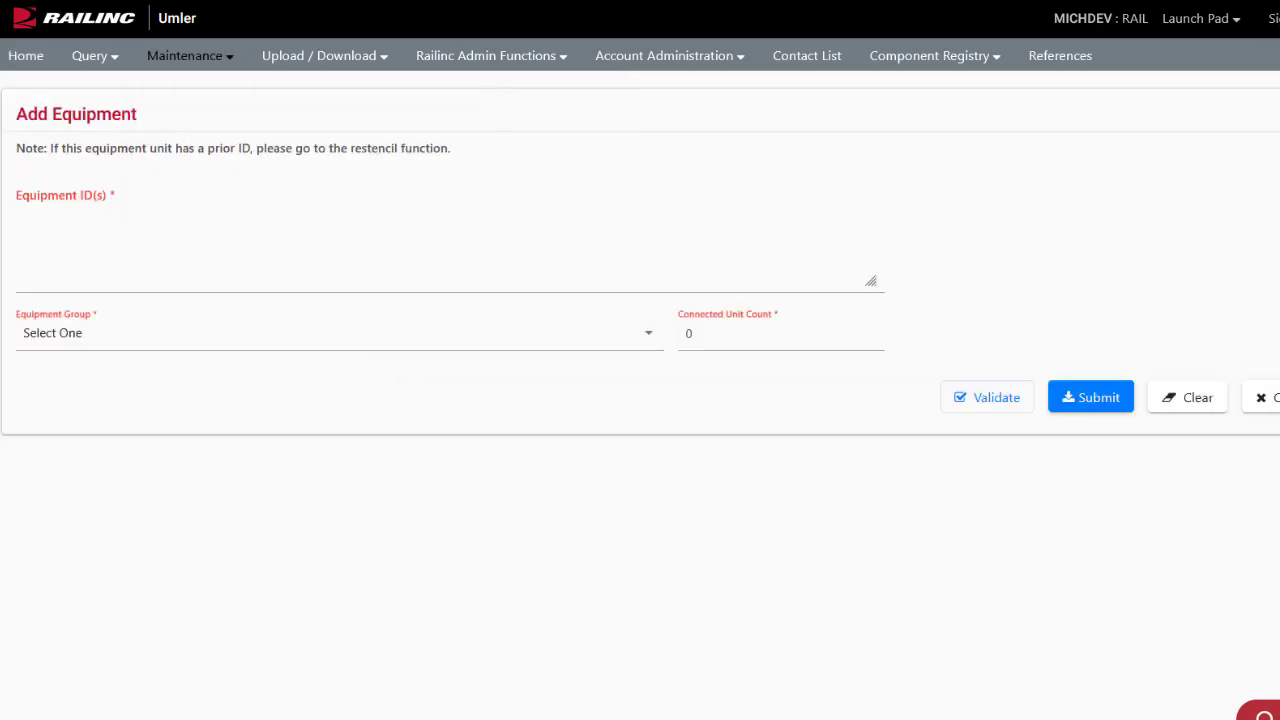
pyautogui.click(114, 238)
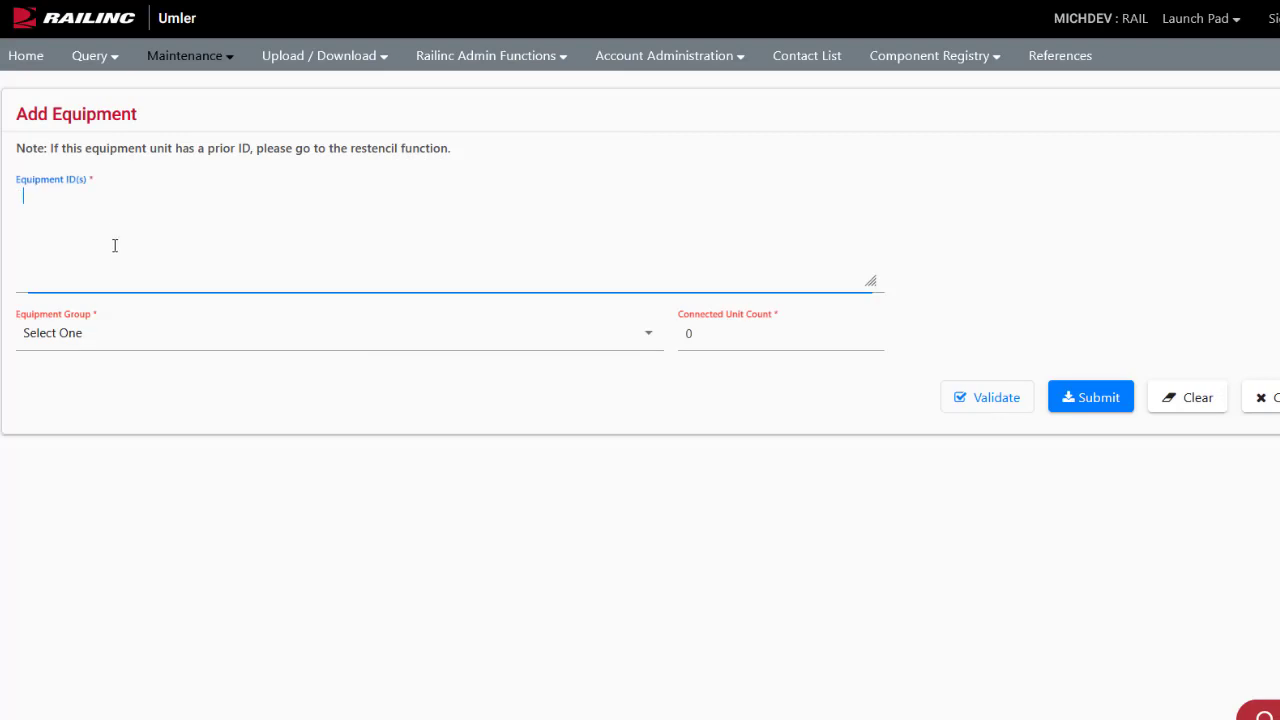
pyautogui.write('RAIL180-184, 186-188')
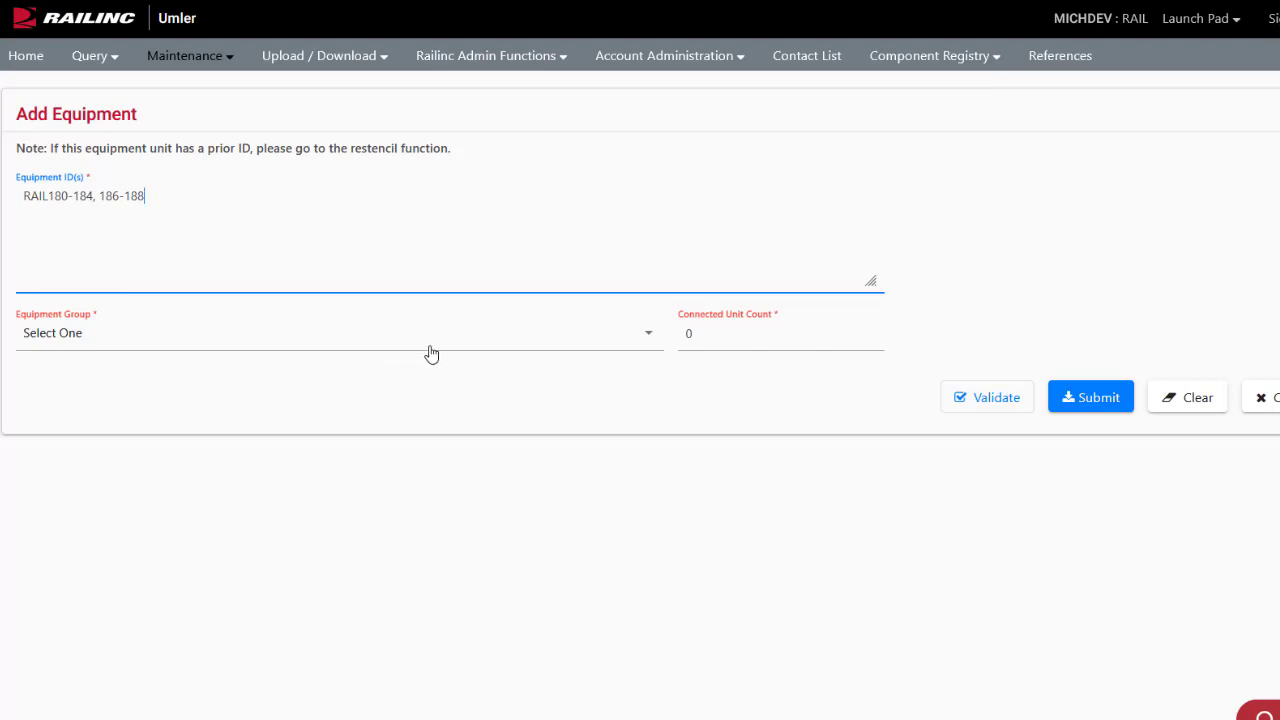
pyautogui.click(648, 345)
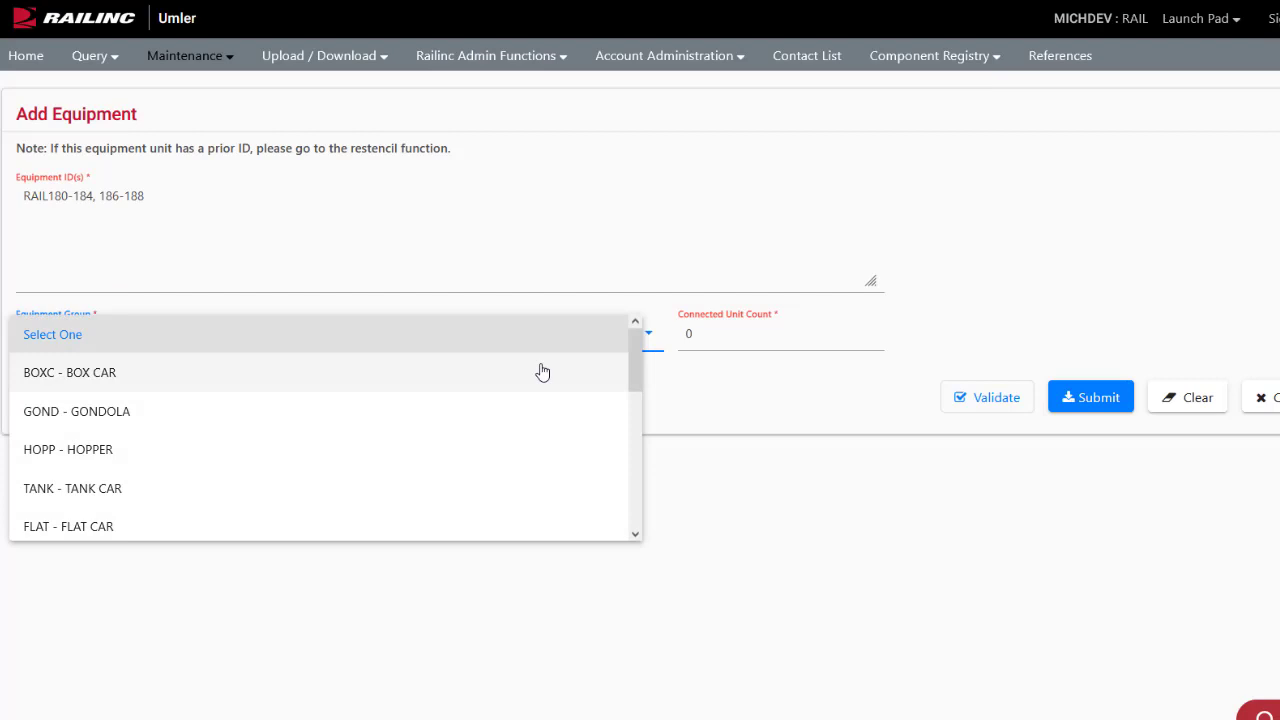
pyautogui.click(323, 376)
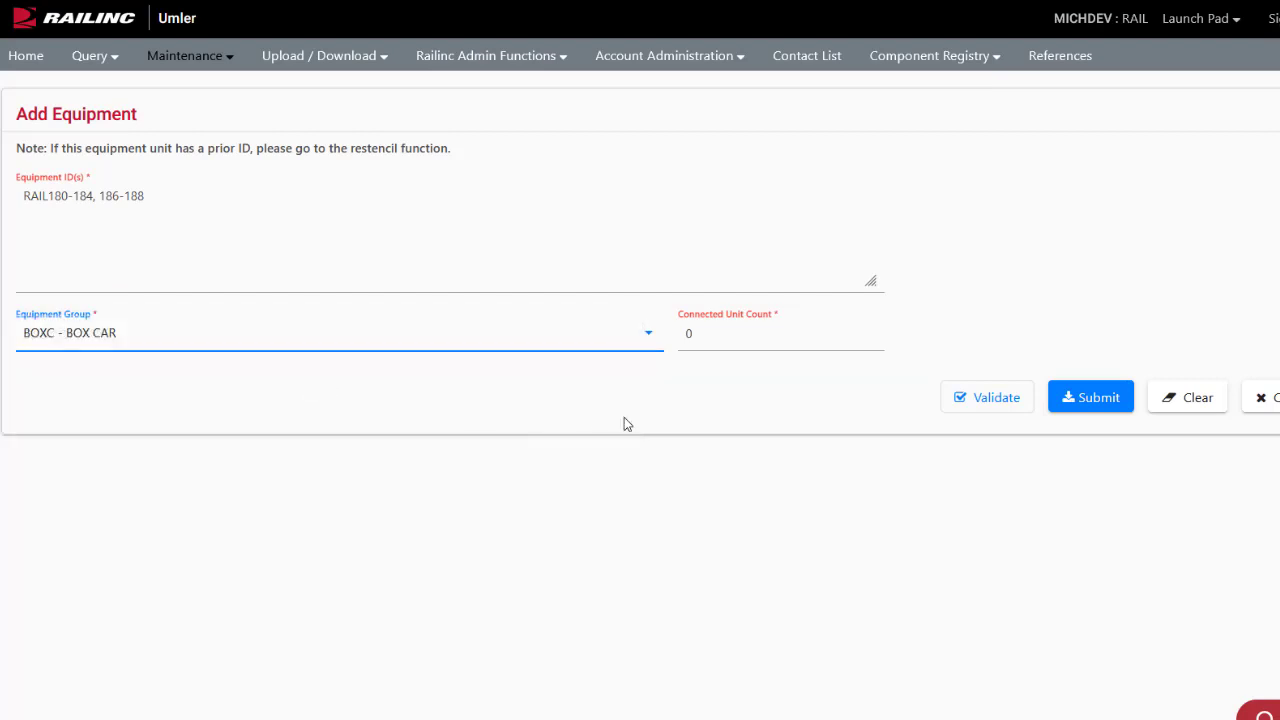
pyautogui.click(966, 417)
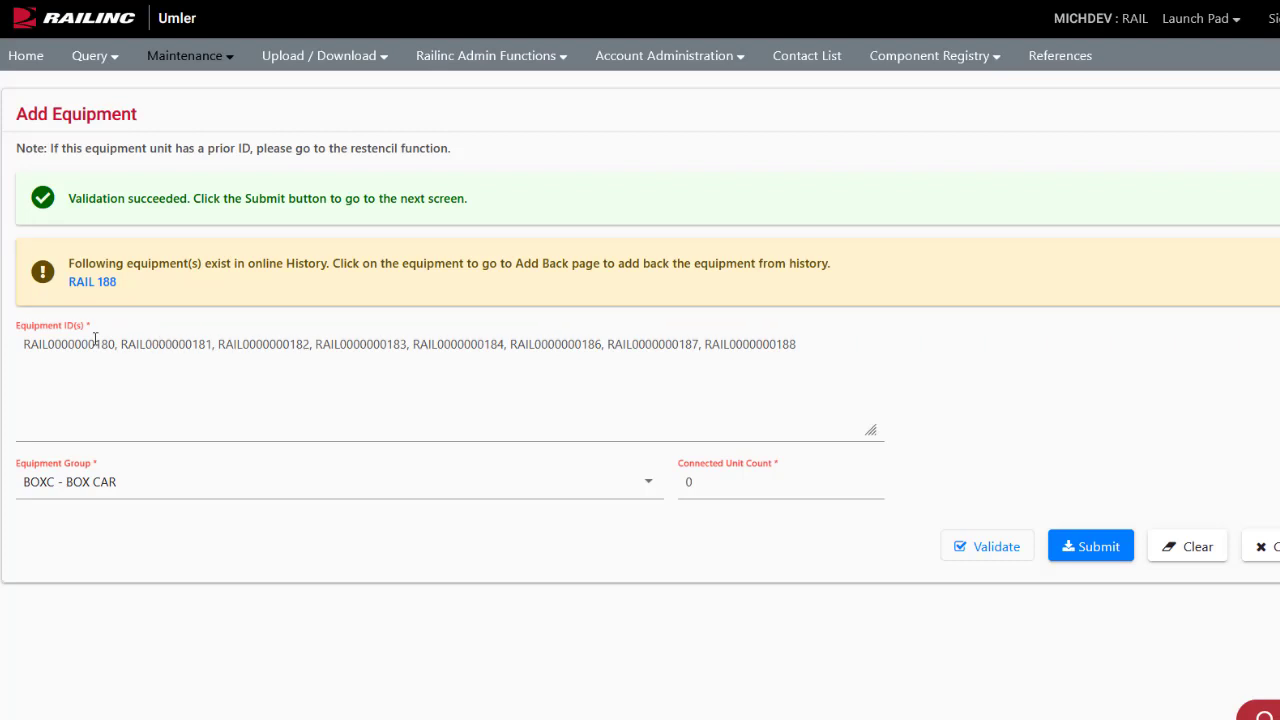
pyautogui.moveTo(117, 343); pyautogui.dragTo(812, 343)
pyautogui.press('BackSpace')
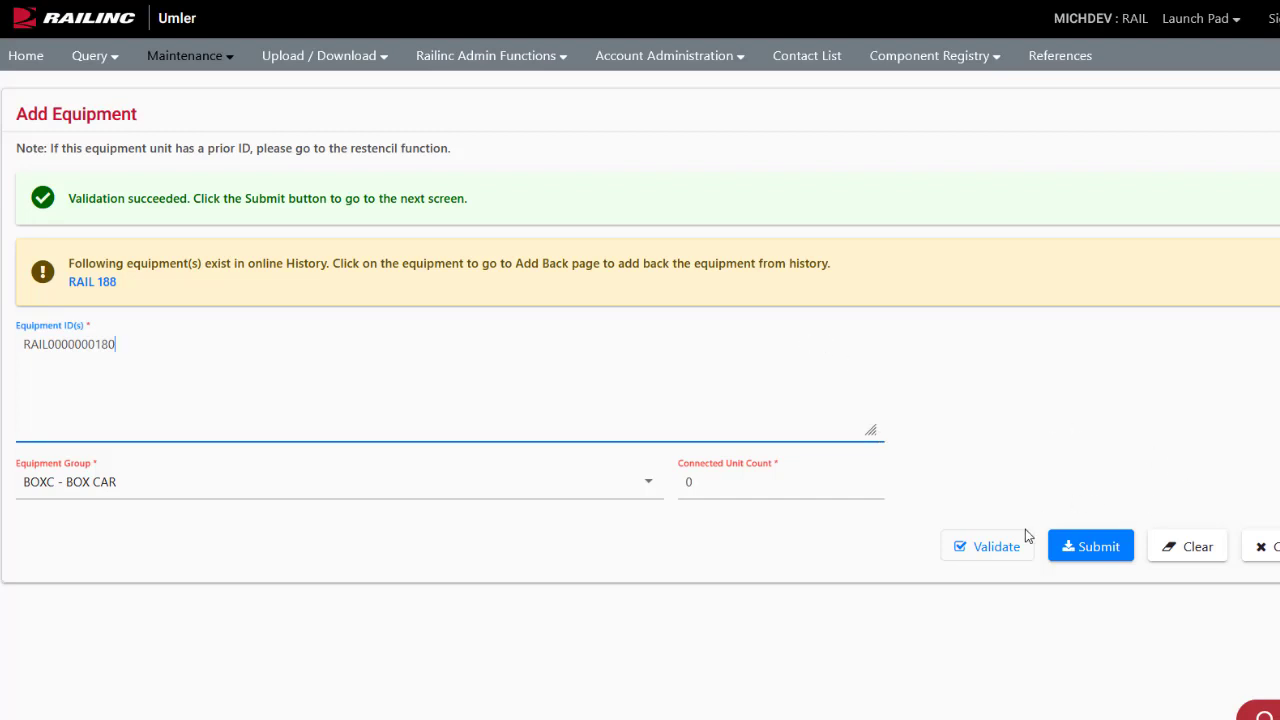
pyautogui.click(1001, 549)
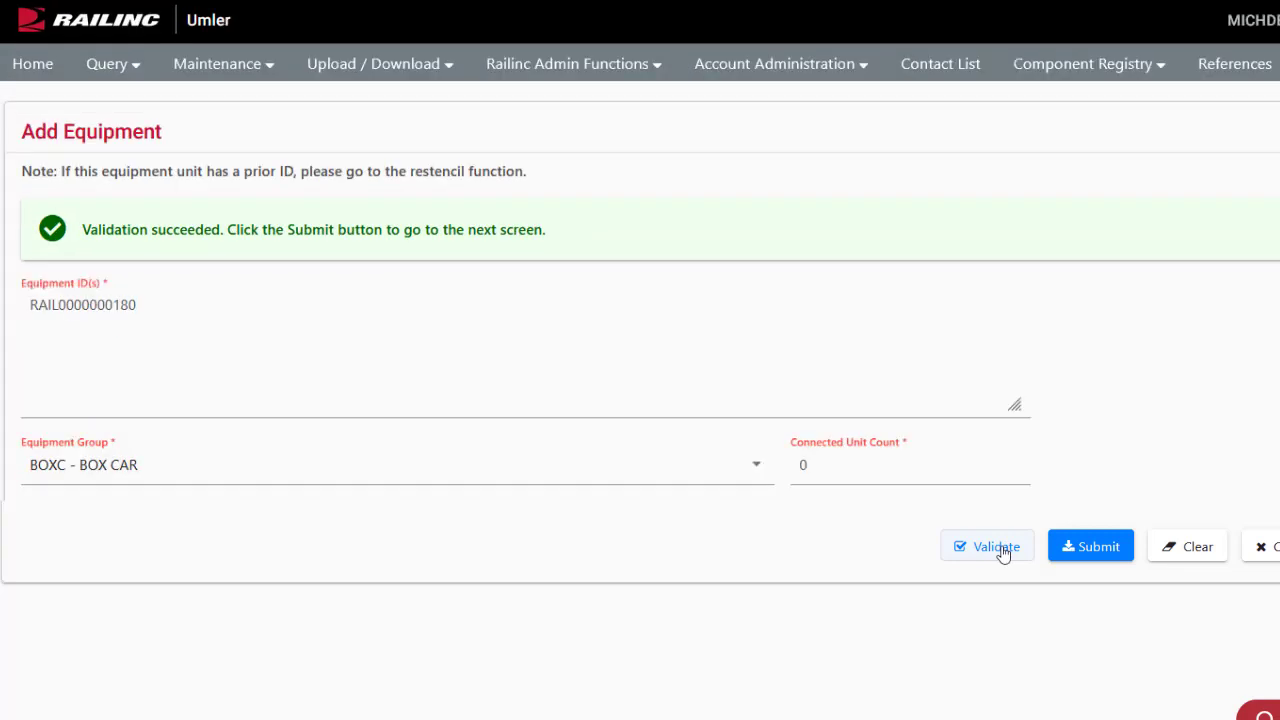
pyautogui.click(1090, 547)
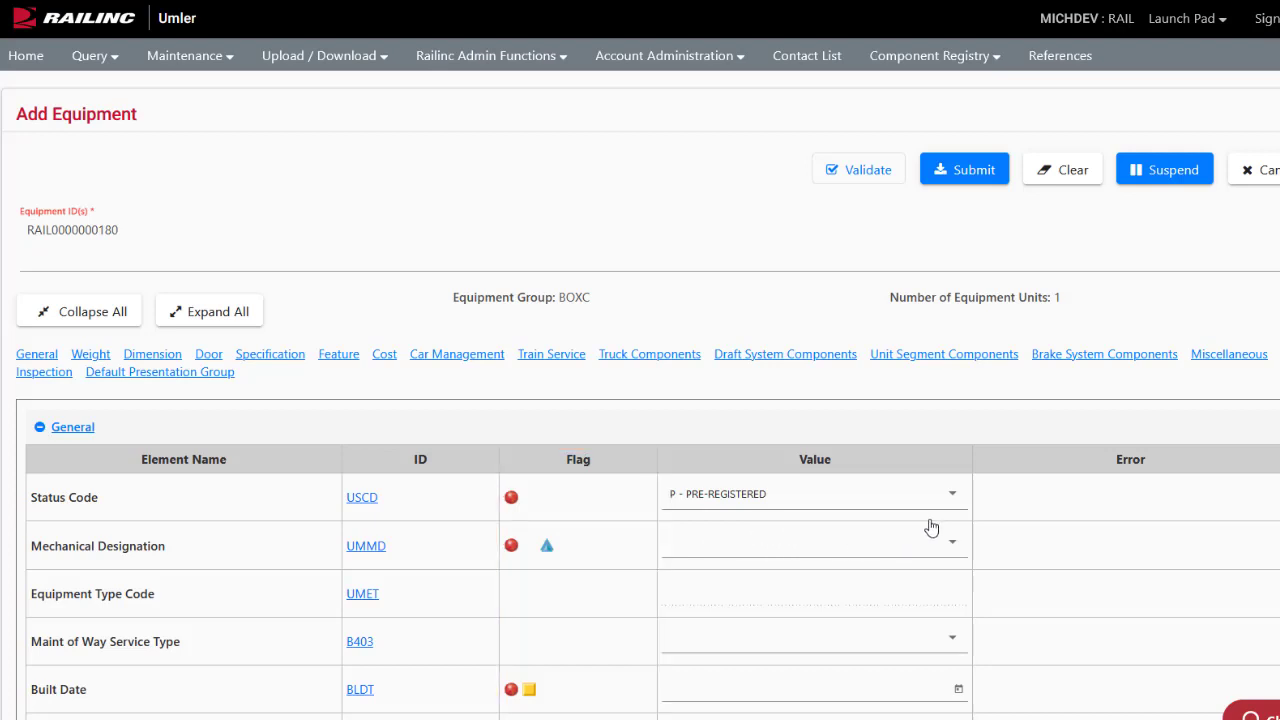
# Check the Status Code options and read the A266 specification for Gross Rail Load/Weight in the Weight section.
pyautogui.click(961, 506)
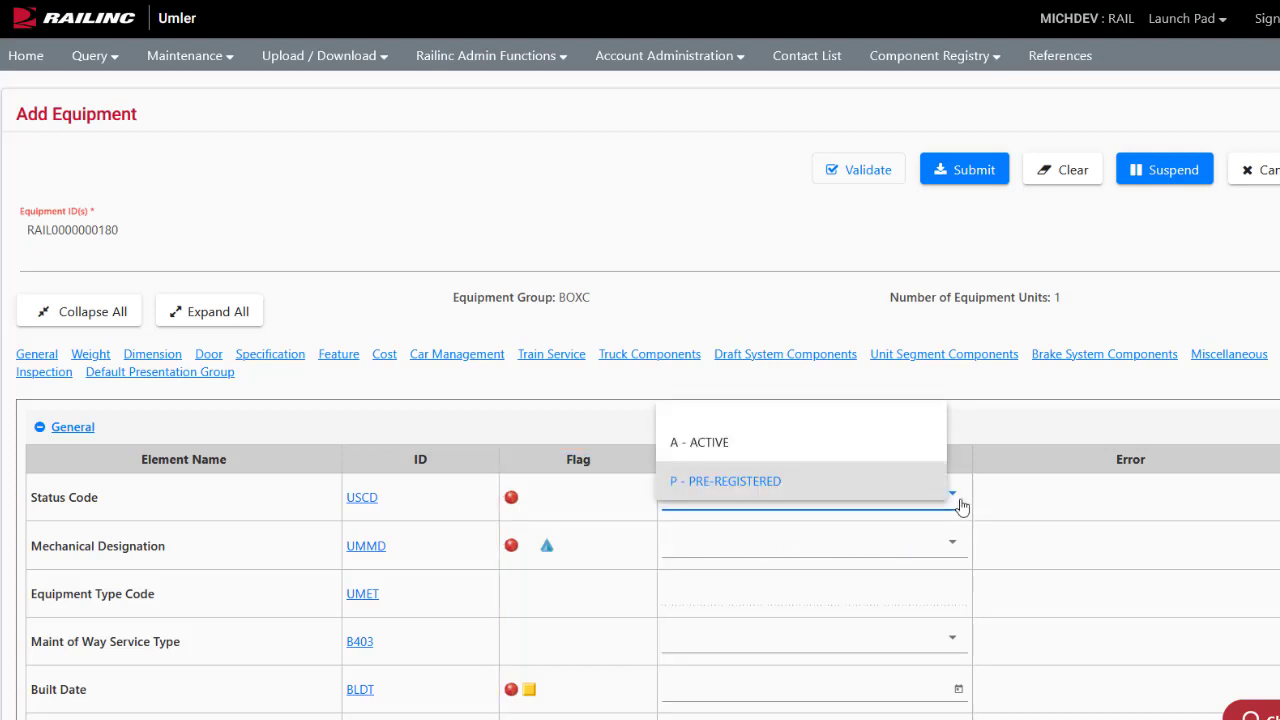
pyautogui.click(982, 517)
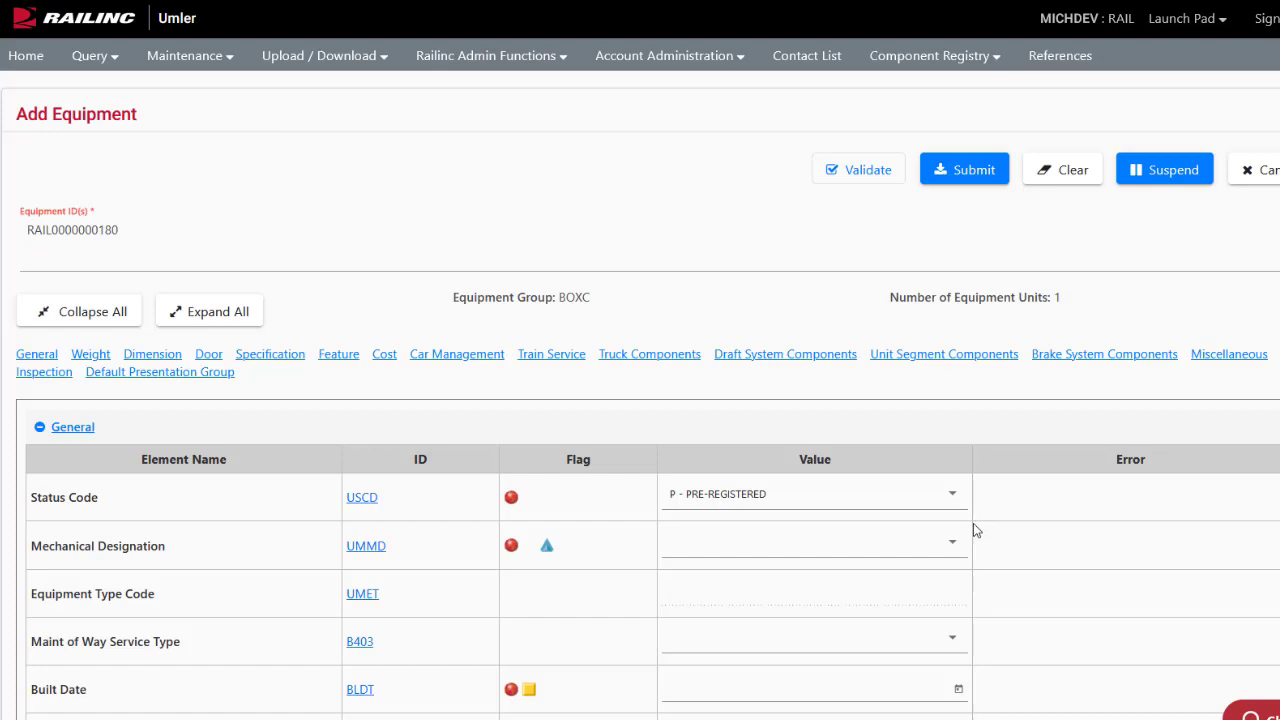
pyautogui.click(88, 358)
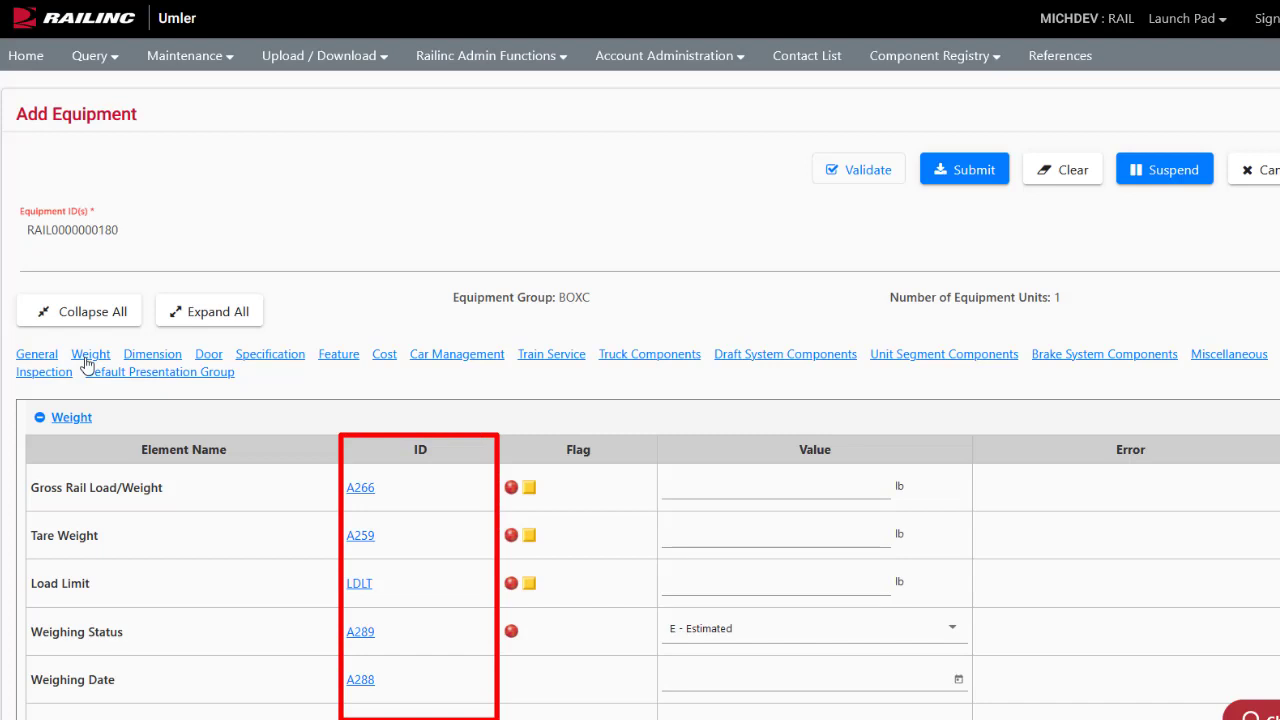
pyautogui.click(360, 489)
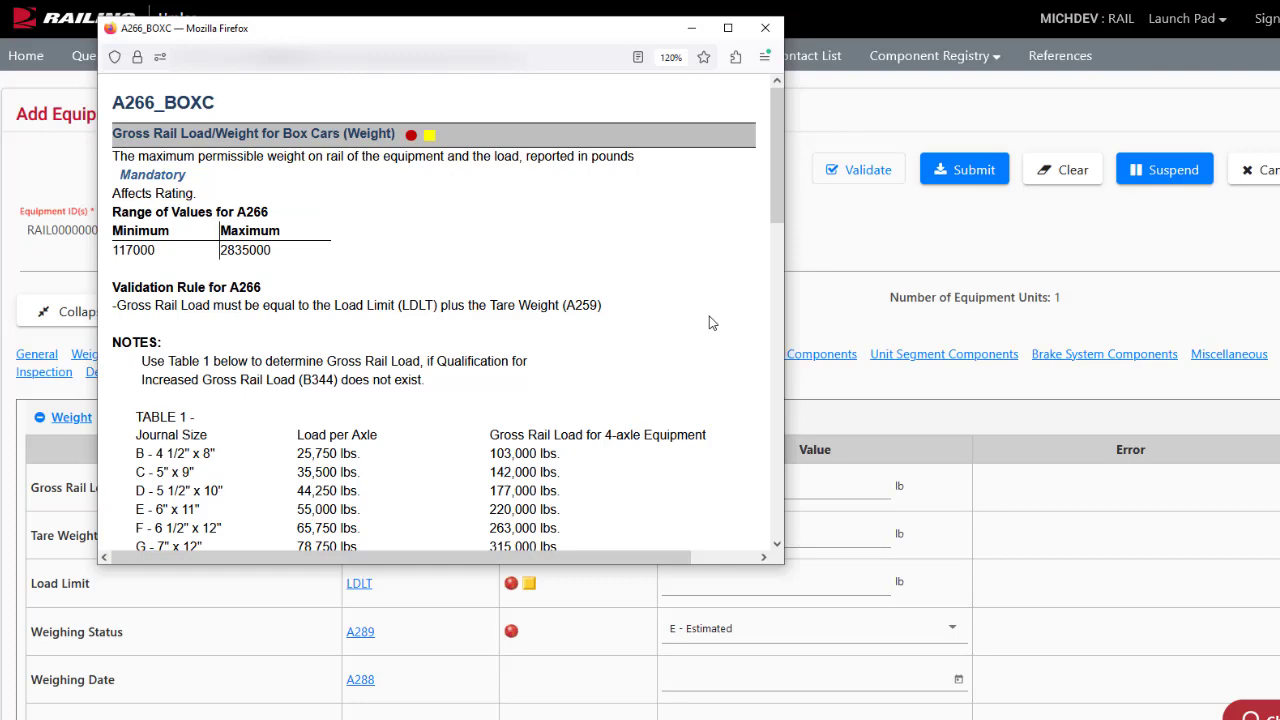
pyautogui.moveTo(776, 134); pyautogui.dragTo(798, 457)
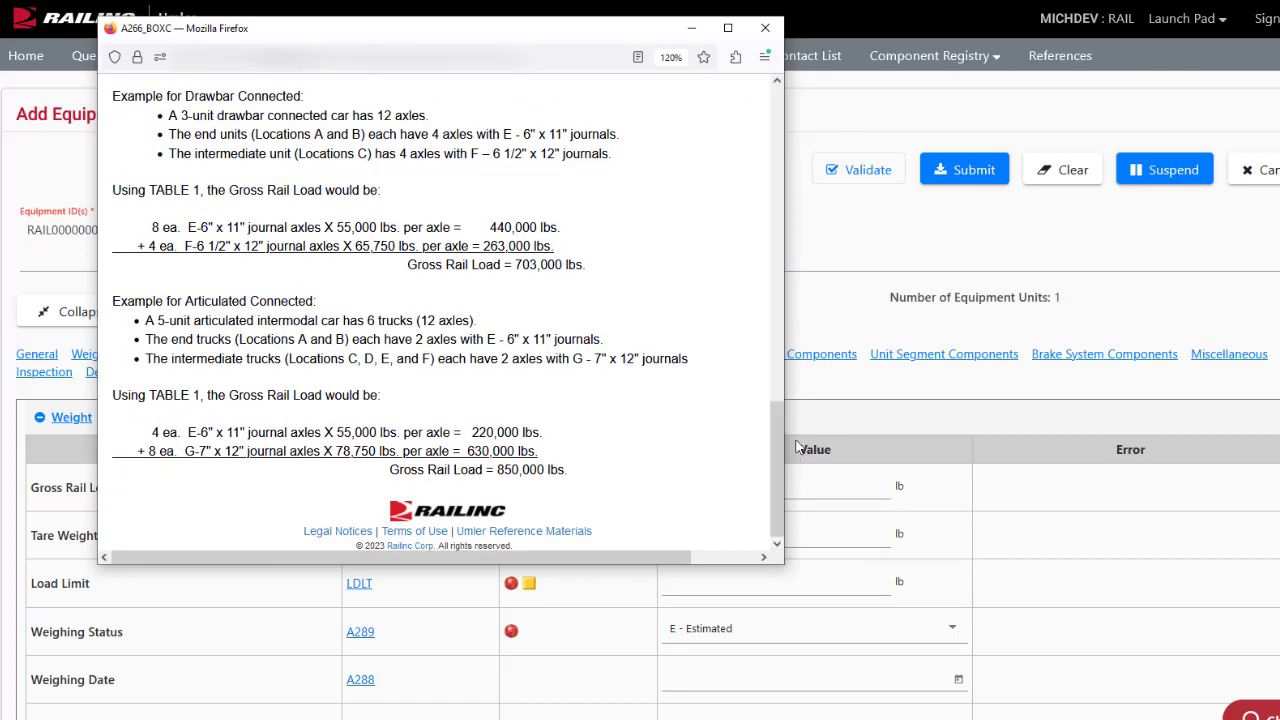
pyautogui.click(765, 28)
# Set the Mechanical Designation in the General section to RB - Box-Refrigerator (Bunkerless).
pyautogui.click(34, 358)
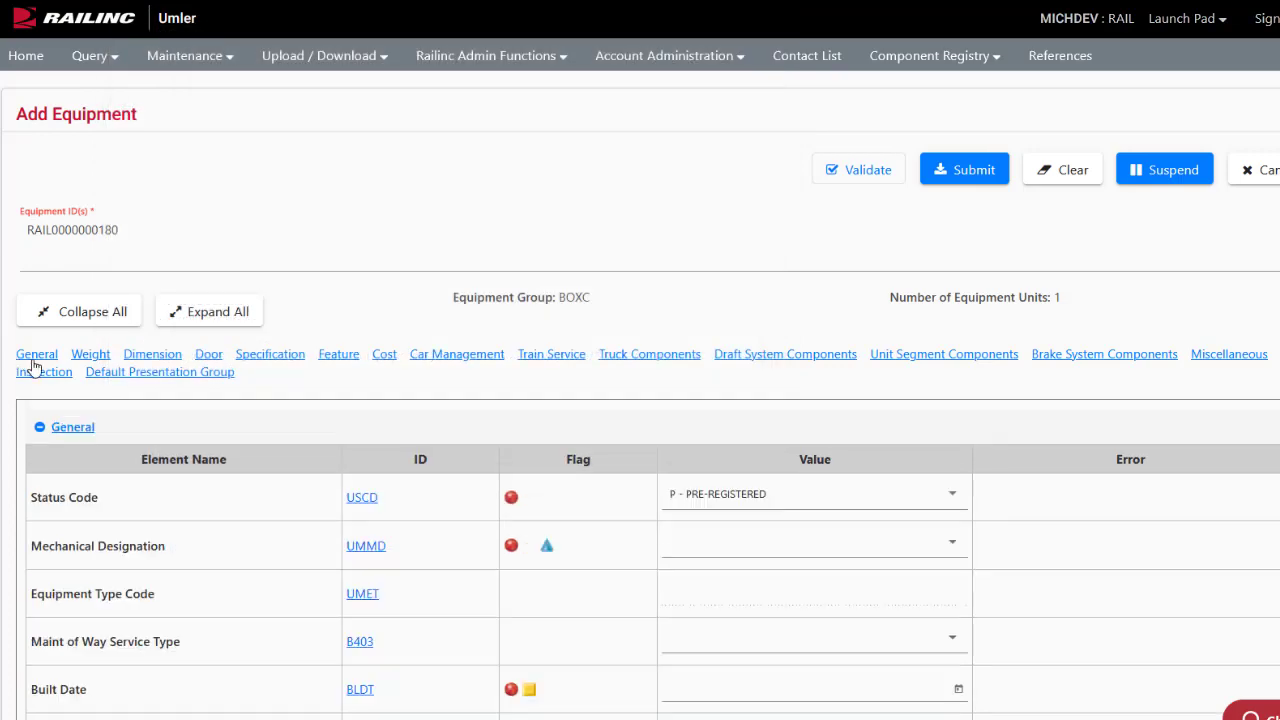
pyautogui.click(951, 553)
pyautogui.scroll(-2, 960, 470)
pyautogui.click(974, 486)
pyautogui.scroll(-2, 1004, 586)
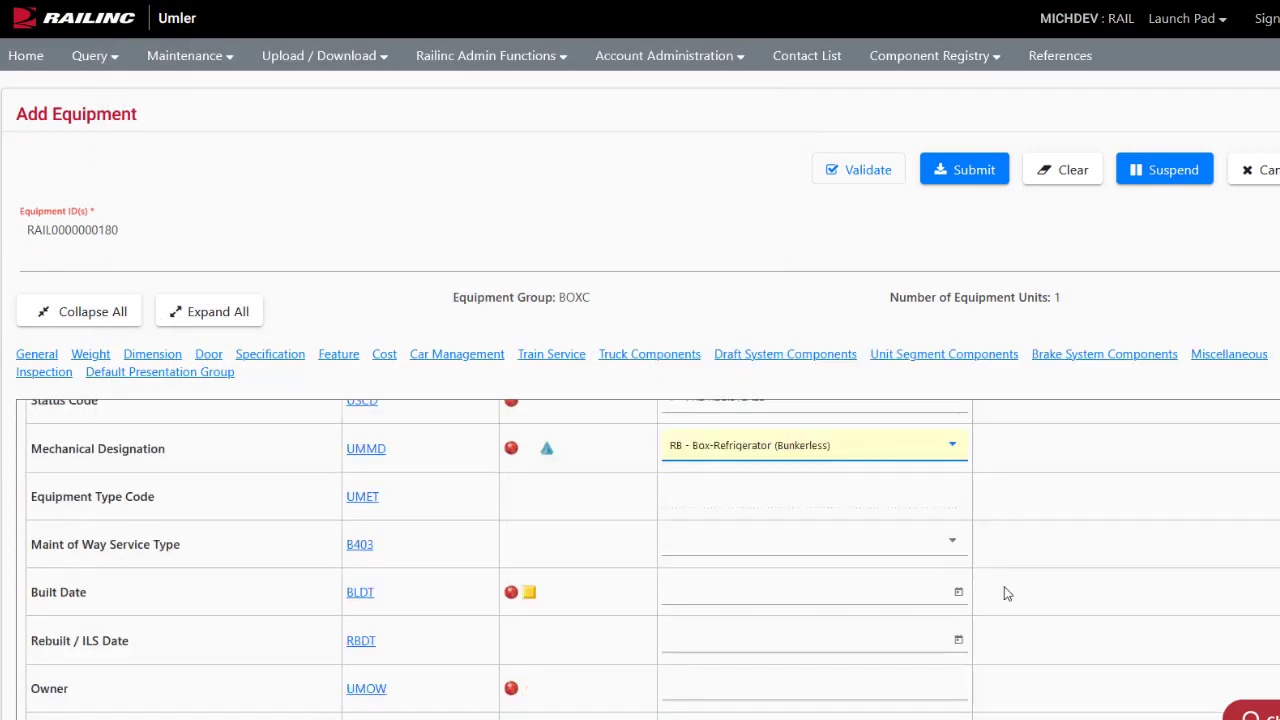
# Enter 7/1/1974 as the Built Date and RAIL as the Owner.
pyautogui.click(698, 492)
pyautogui.write('7/1/1974')
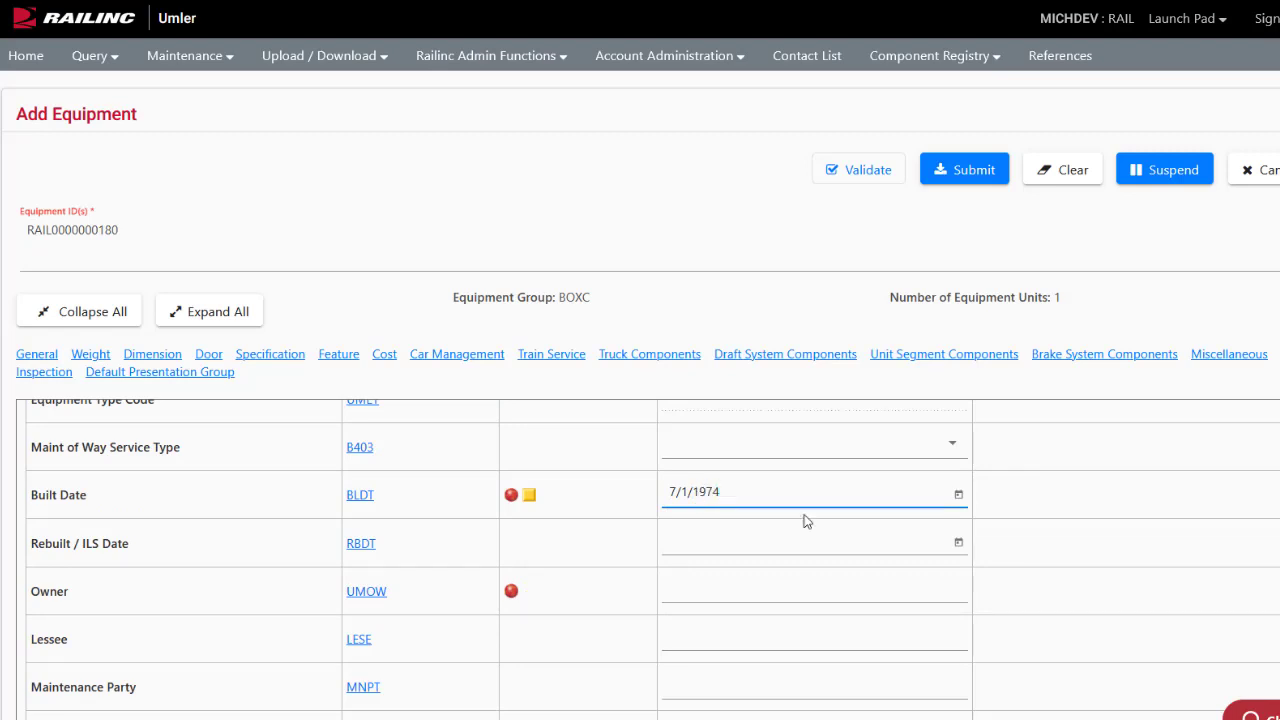
pyautogui.click(829, 589)
pyautogui.write('RAIL')
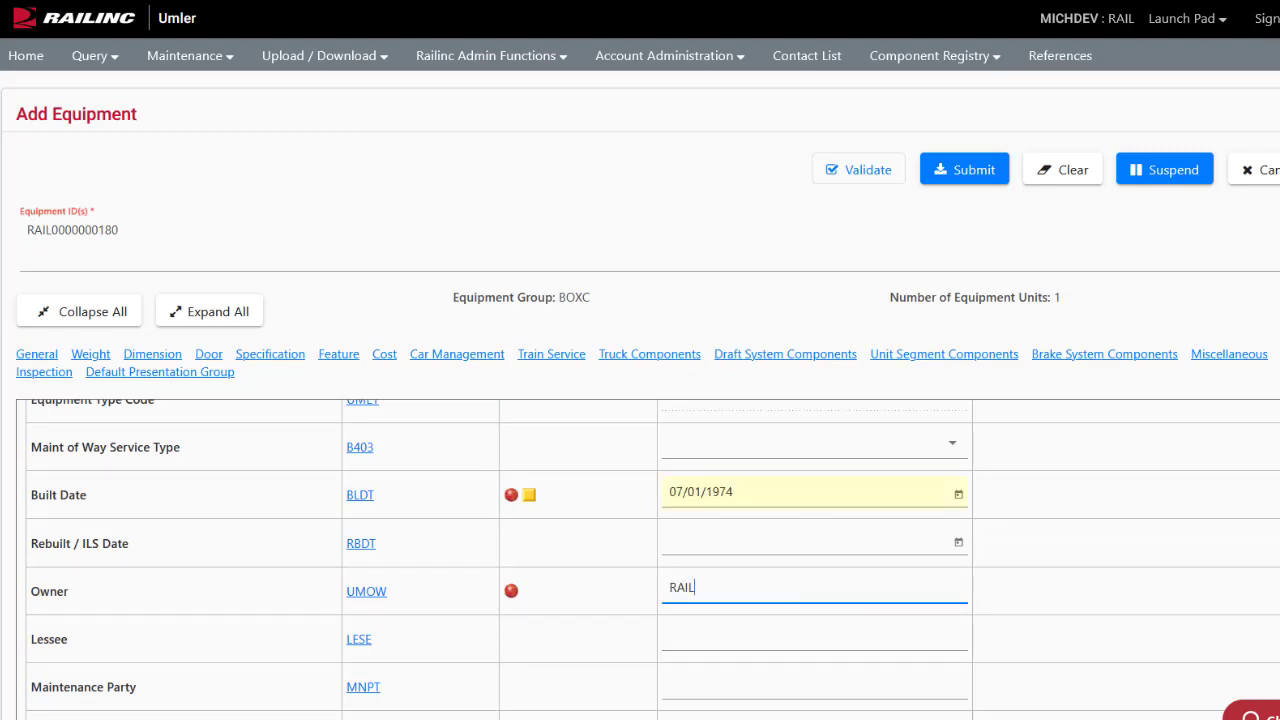
# Set Extended Service to option E, built new from July 1, 1974 and qualified for 50 years.
pyautogui.scroll(-5, 915, 600)
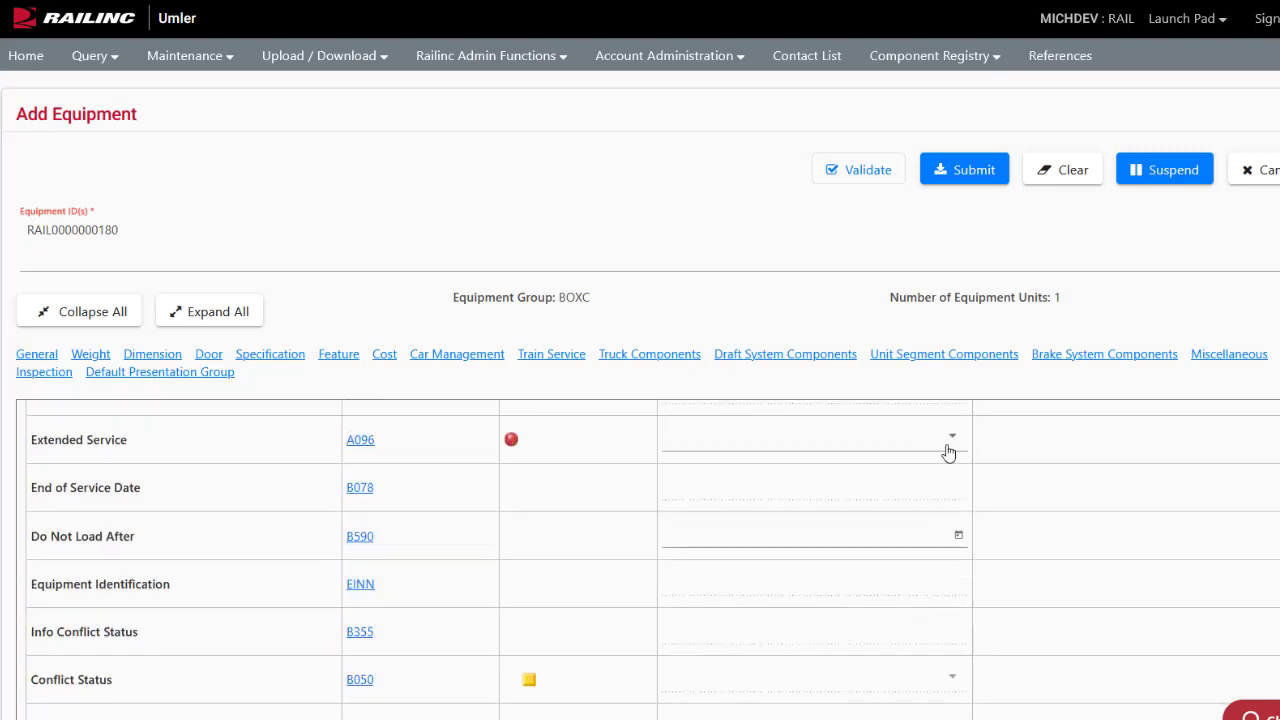
pyautogui.click(947, 450)
pyautogui.click(948, 457)
# Fill in the weights: Gross Rail Load/Weight 220000 lb, Tare Weight 63300 lb and Load Limit 156700 lb.
pyautogui.scroll(-10, 936, 635)
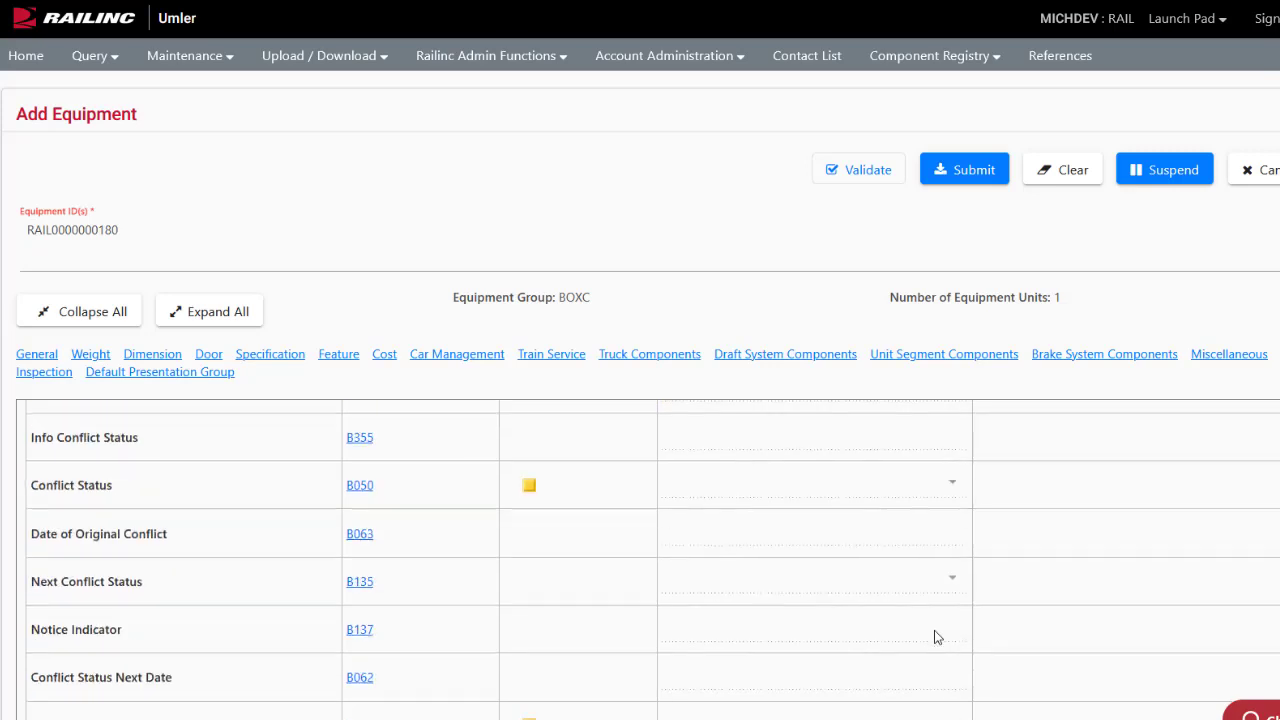
pyautogui.click(785, 452)
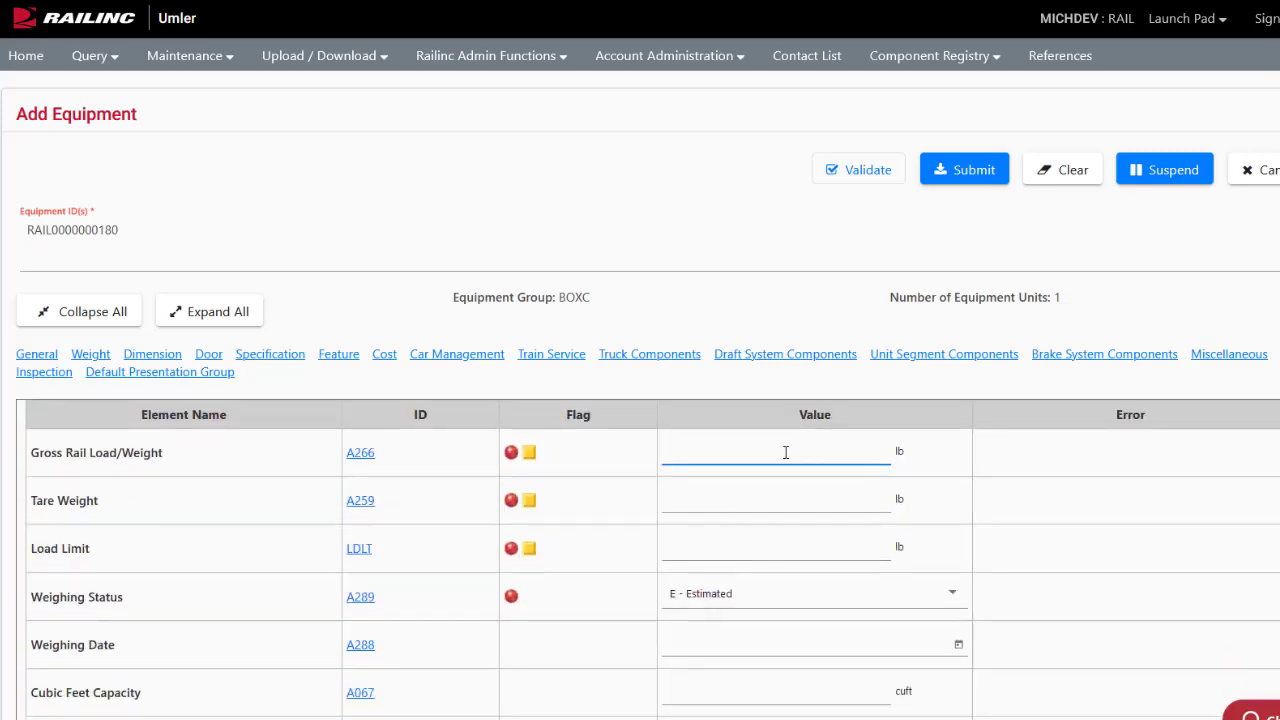
pyautogui.write('220000')
pyautogui.press('Tab')
pyautogui.write('63300')
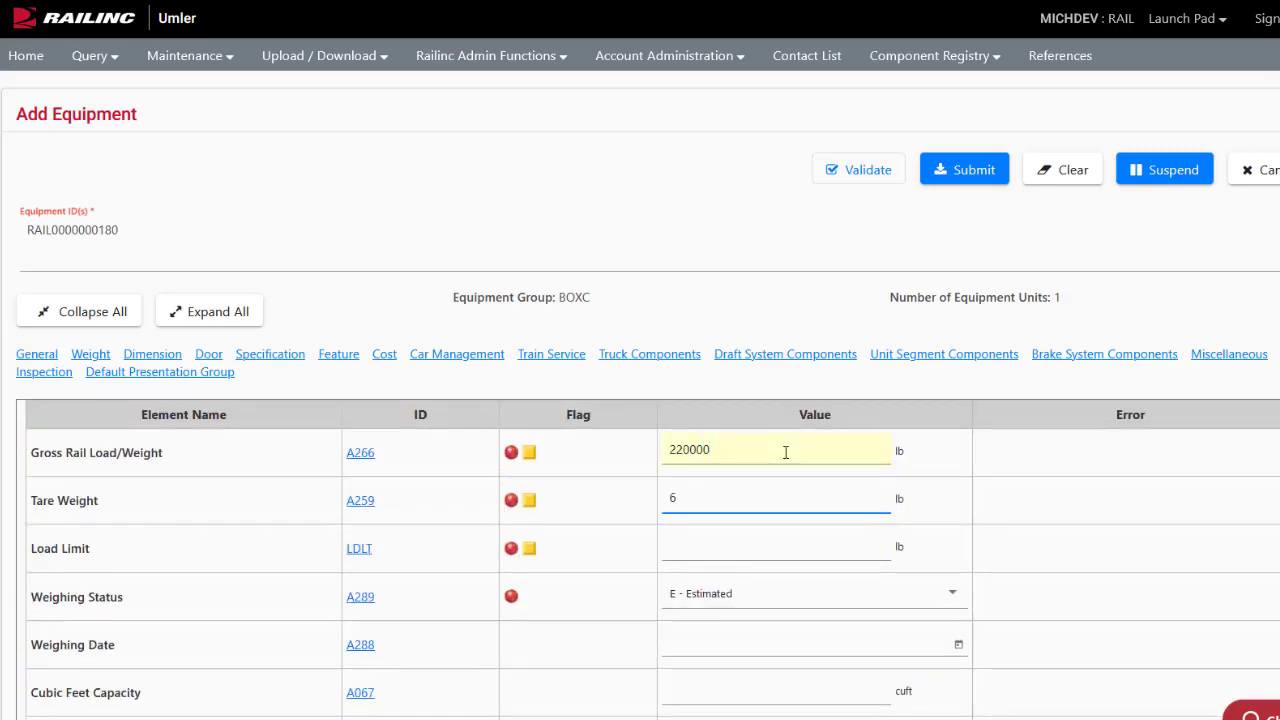
pyautogui.press('Tab')
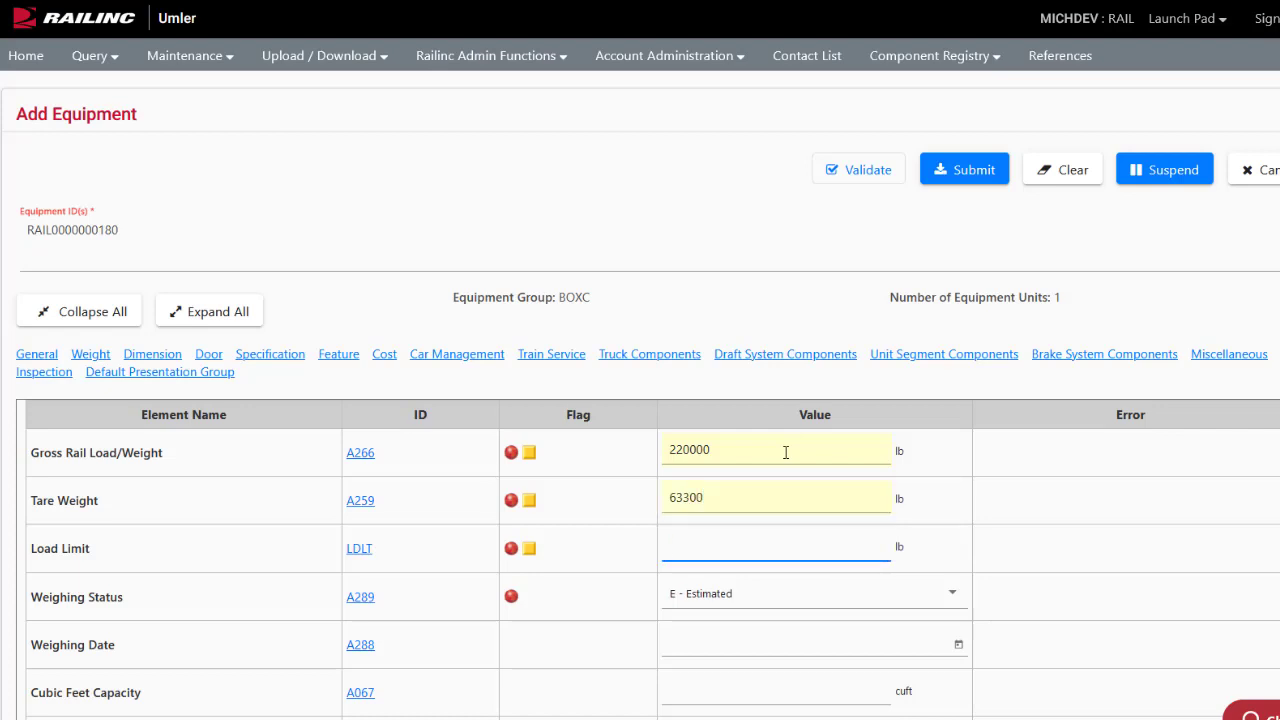
pyautogui.write('156700')
pyautogui.click(1021, 553)
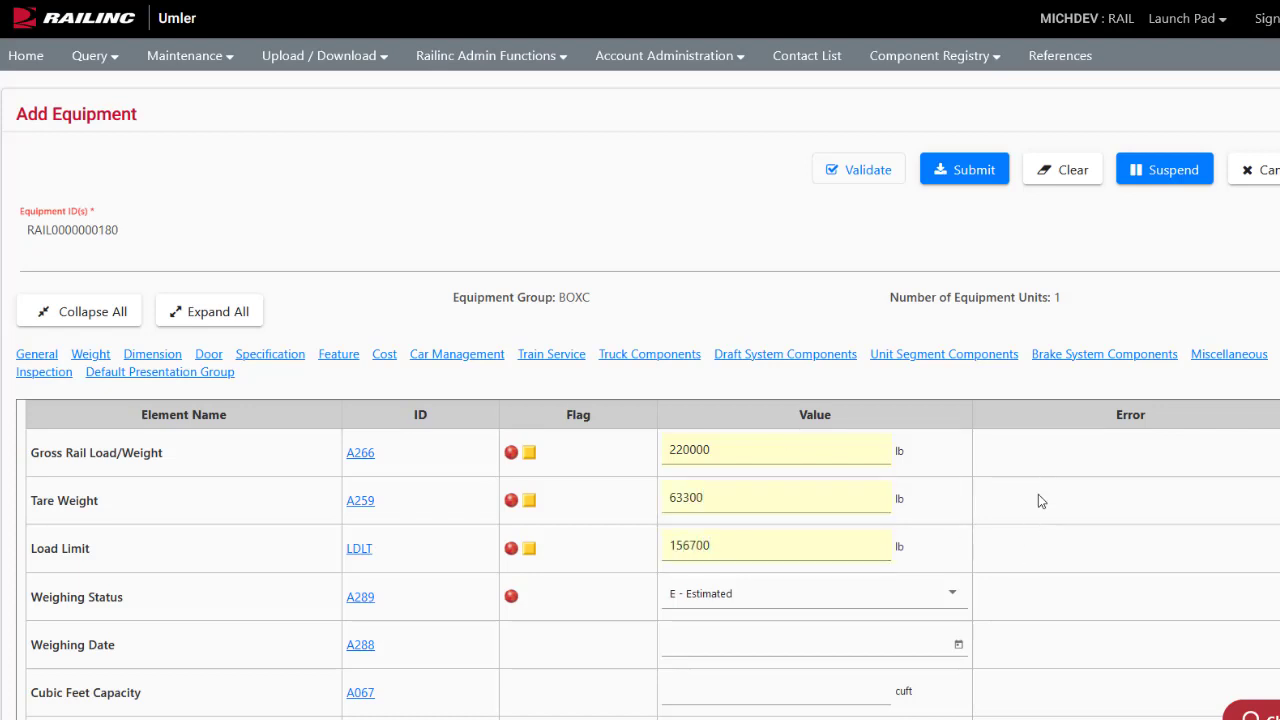
# Suspend the entry with the description "Suspend RAIL180 BOXC" and acknowledge the suspension.
pyautogui.click(1157, 180)
pyautogui.click(242, 170)
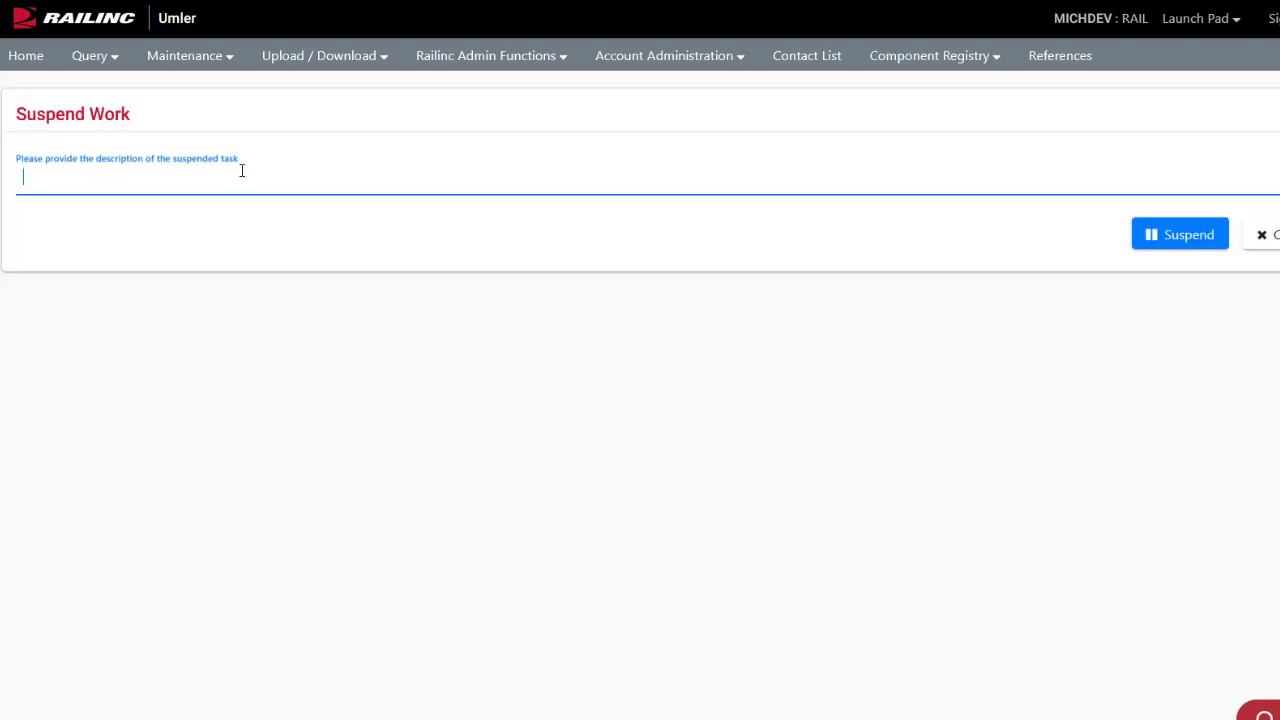
pyautogui.write('Suspend RAIL180 BOXC')
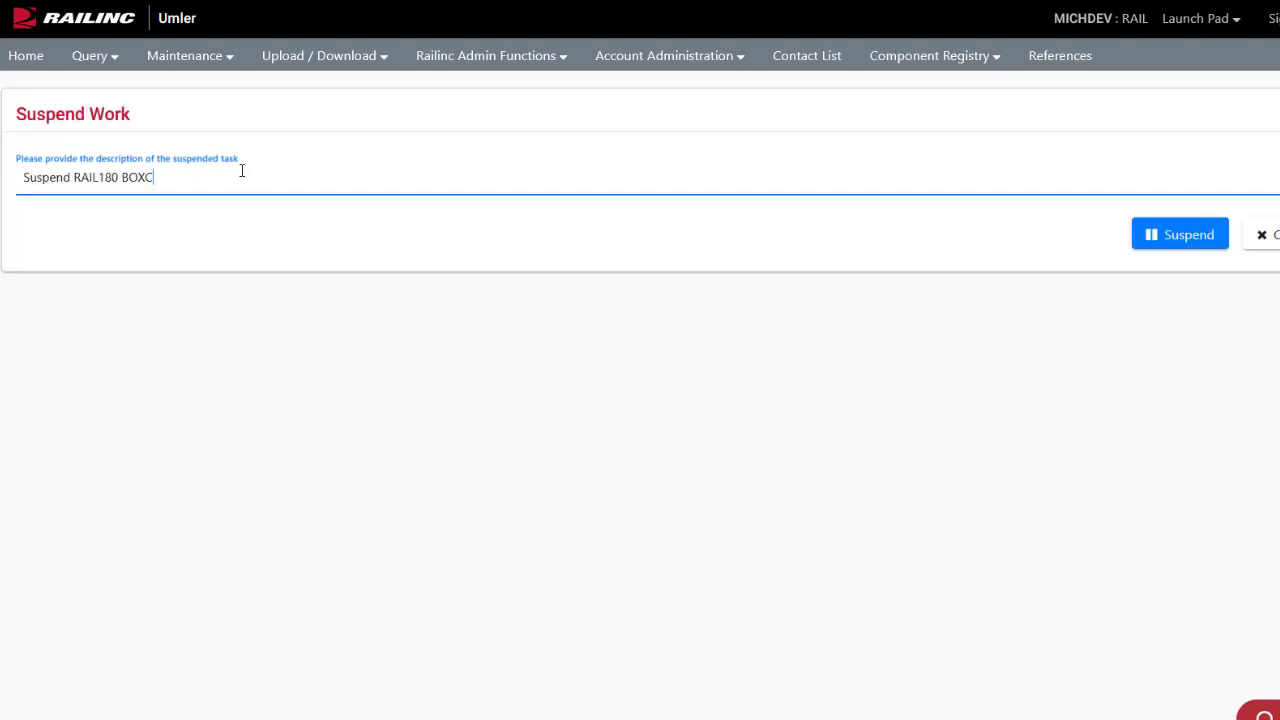
pyautogui.click(1151, 234)
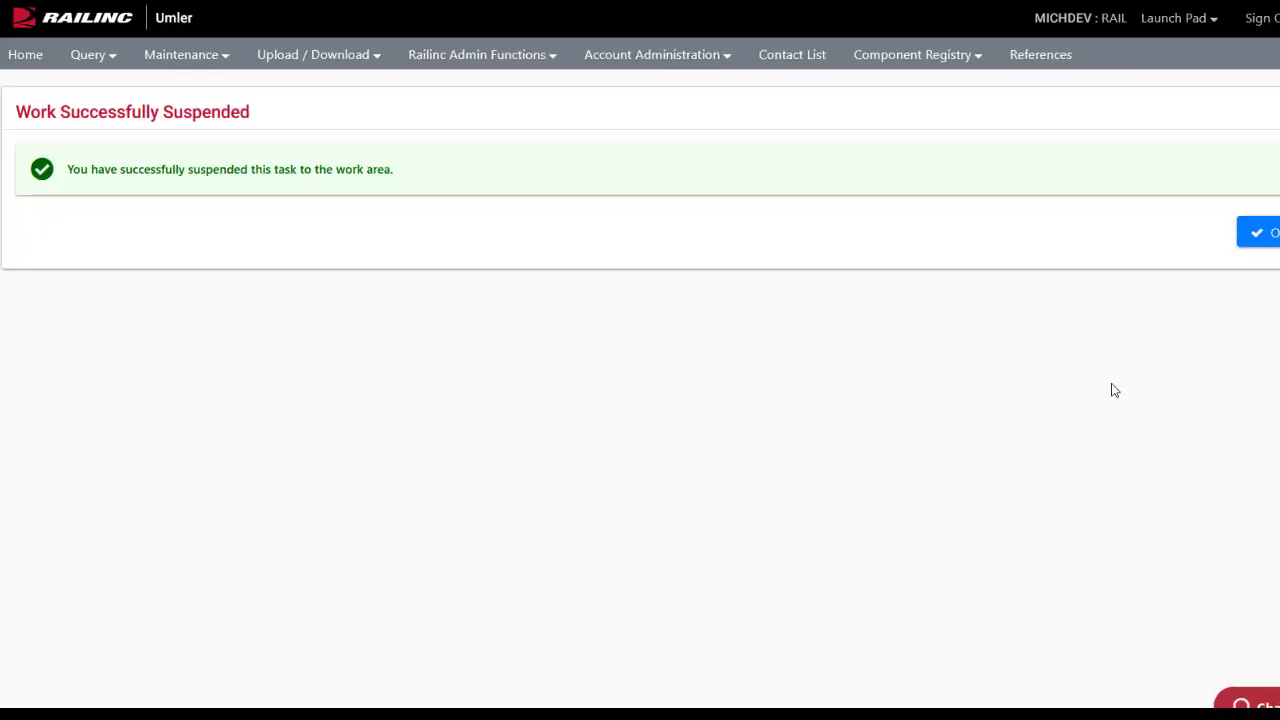
pyautogui.click(1256, 233)
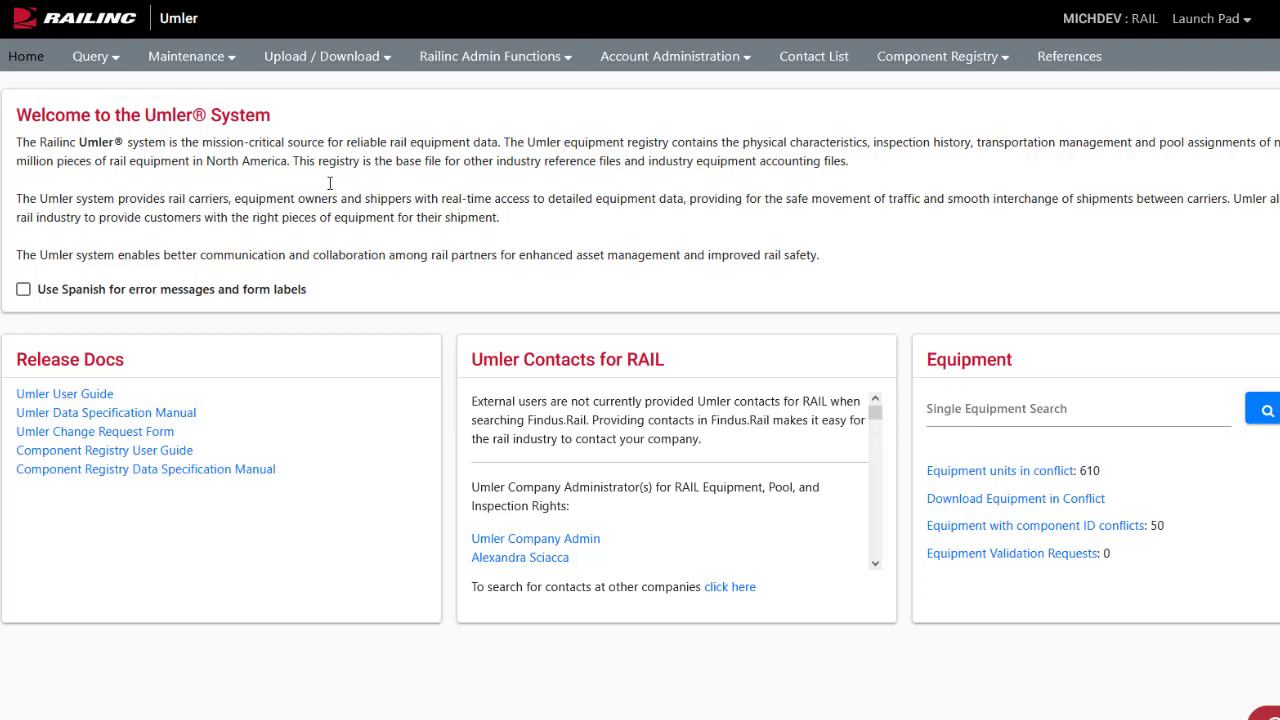
# Open the Suspended Work list and sort it by timestamp with the newest tasks first.
pyautogui.click(241, 69)
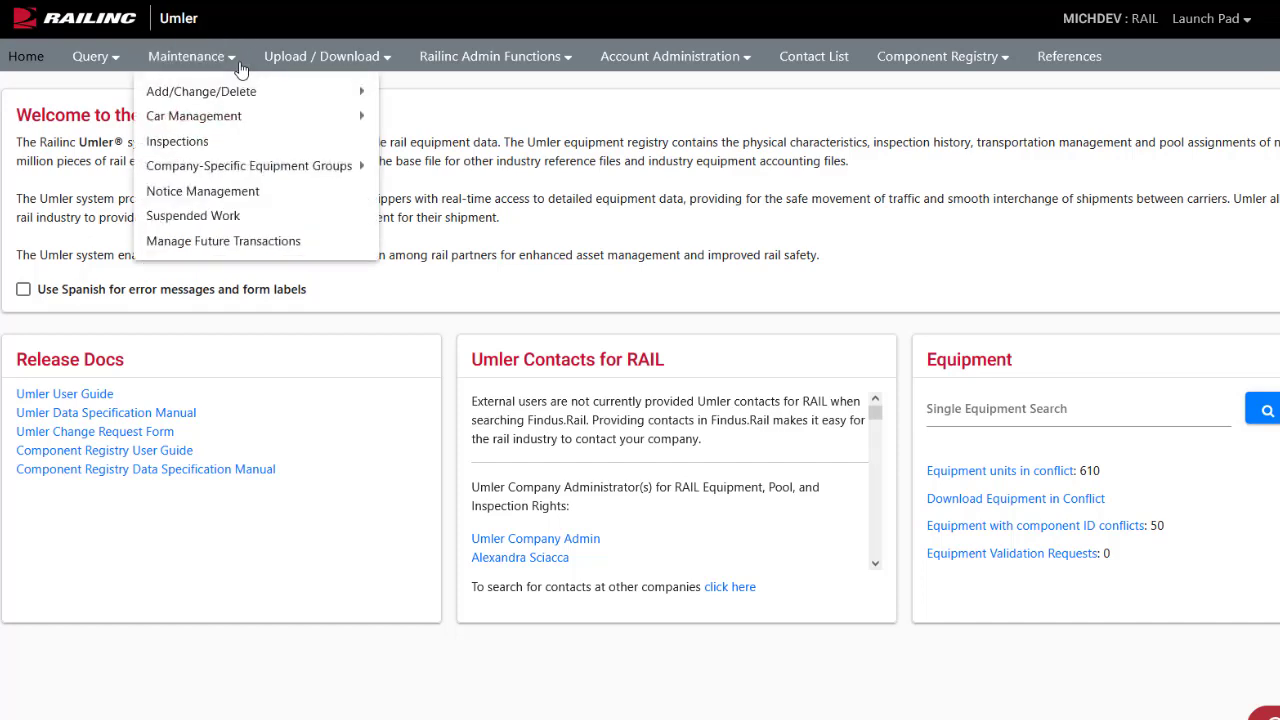
pyautogui.click(224, 216)
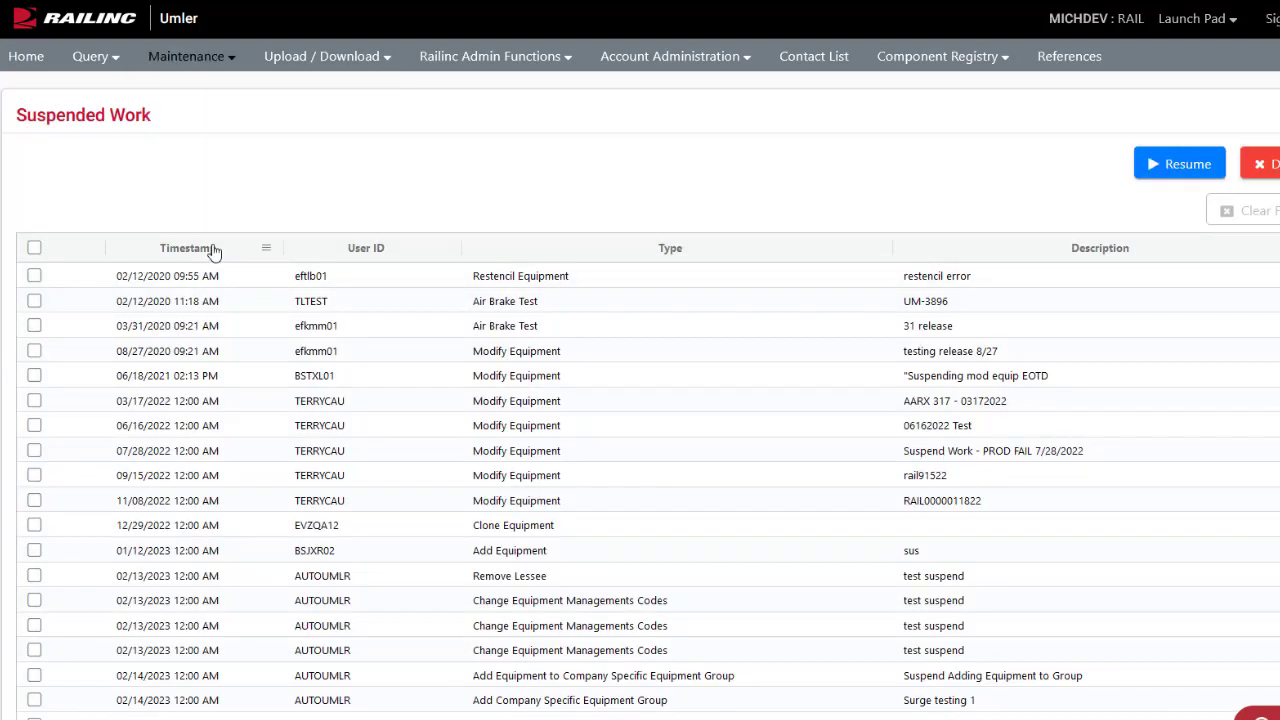
pyautogui.click(234, 255)
pyautogui.click(234, 256)
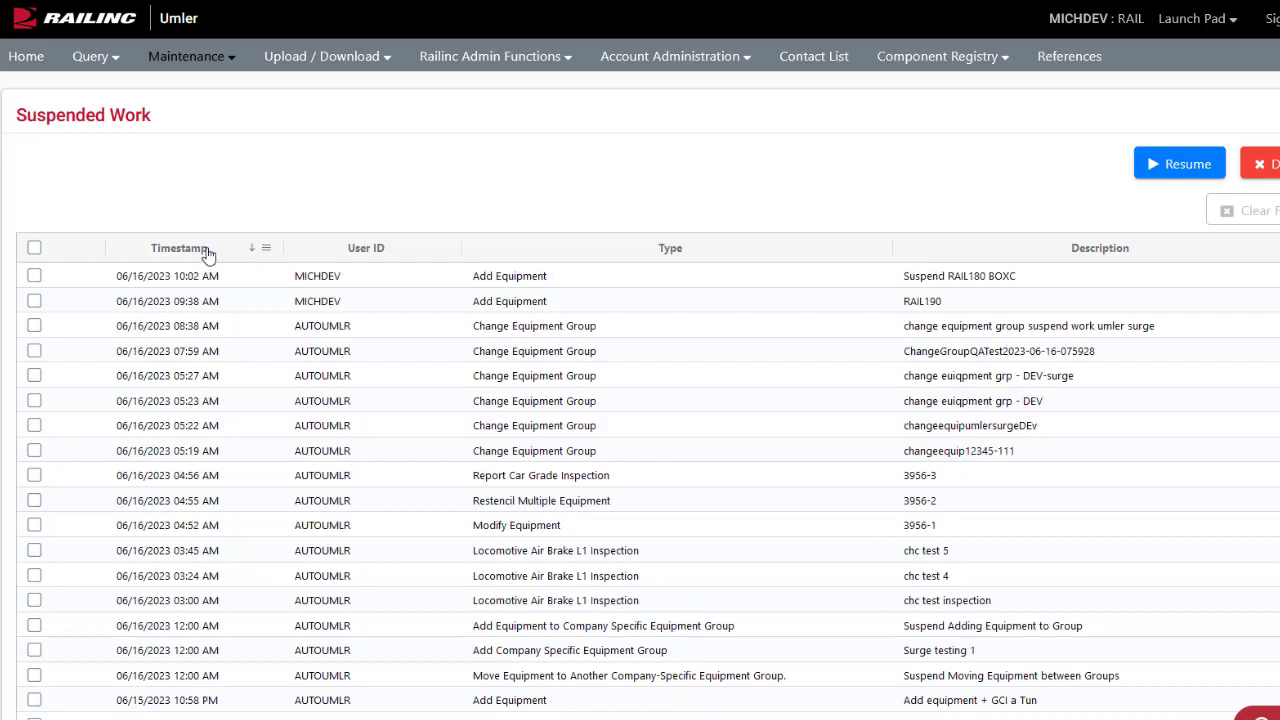
# Resume the suspended Add Equipment task described as "Suspend RAIL180 BOXC".
pyautogui.click(35, 277)
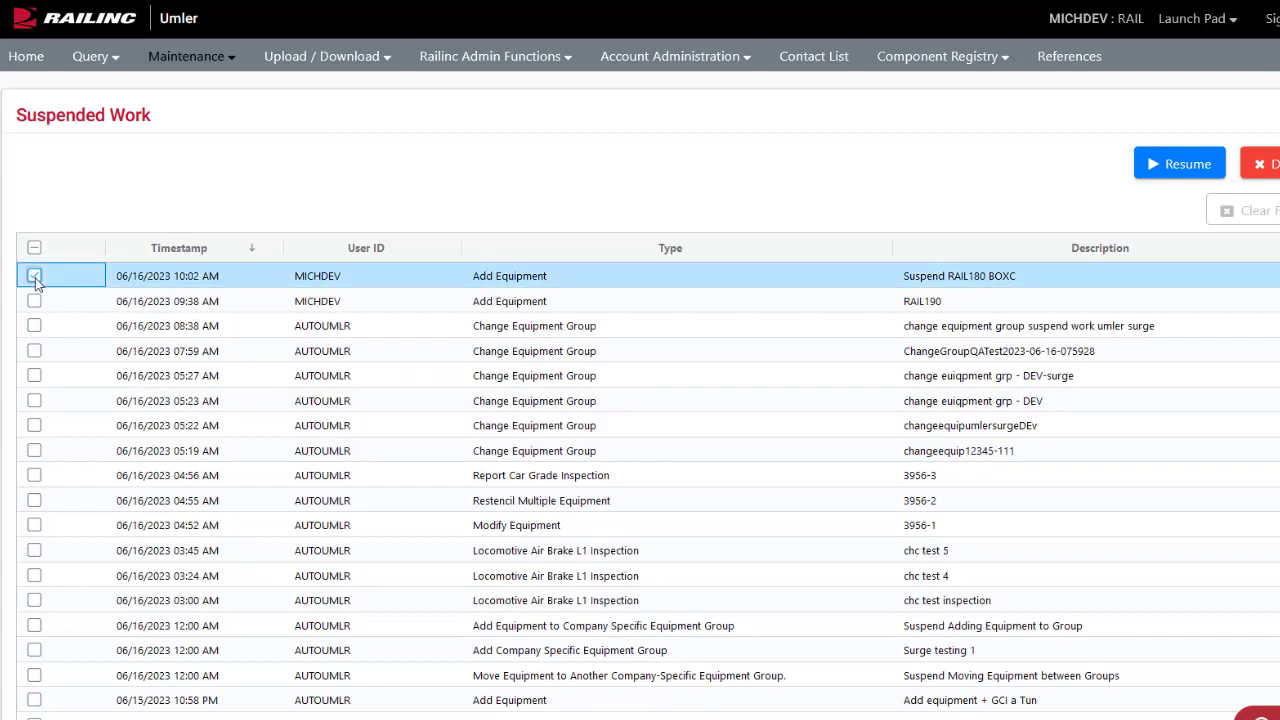
pyautogui.click(1162, 177)
pyautogui.scroll(-10, 529, 380)
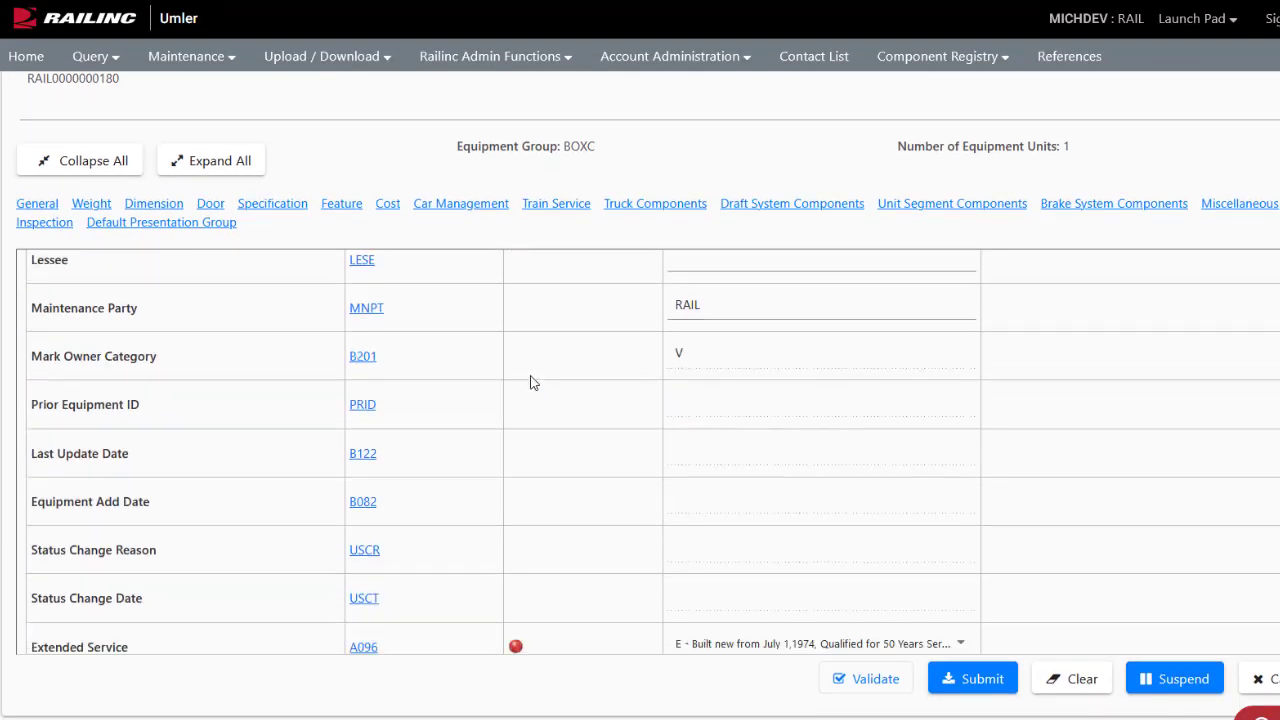
# Set the Plate Code in the Dimension section to "C - Plate Code C" and make the Outside Length feet field active for entry.
pyautogui.scroll(-8, 1151, 540)
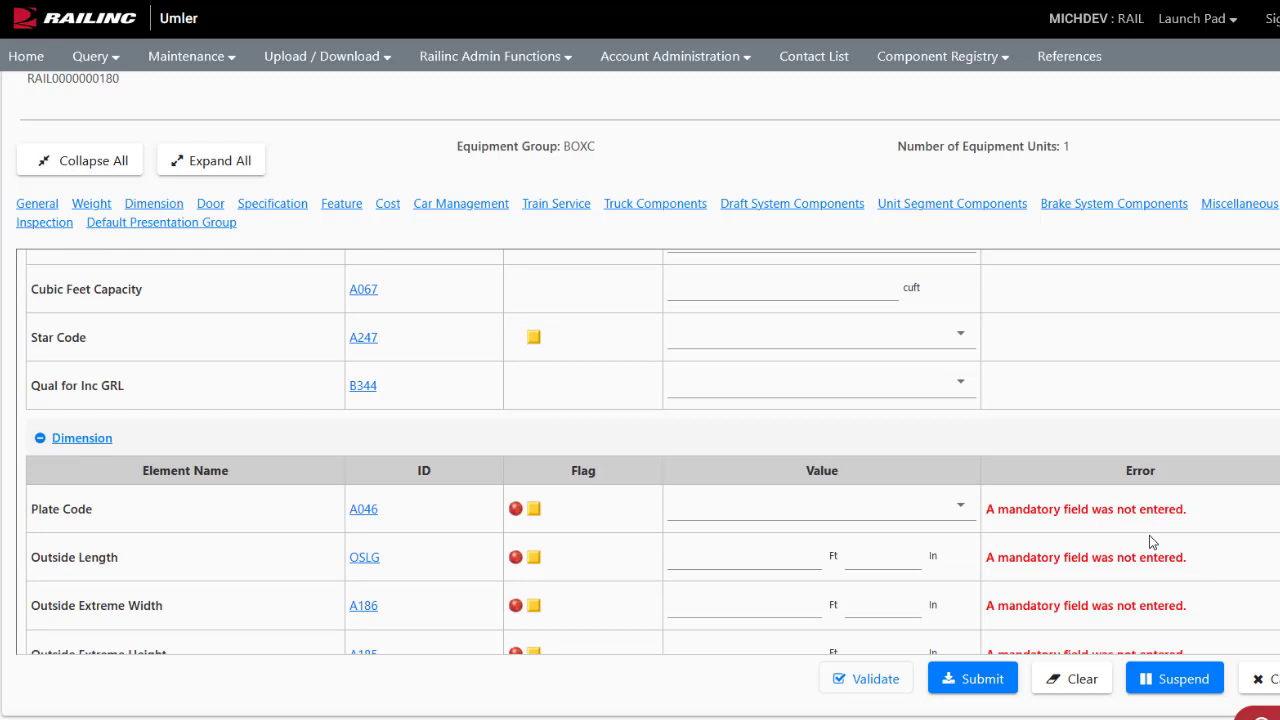
pyautogui.click(946, 519)
pyautogui.click(790, 578)
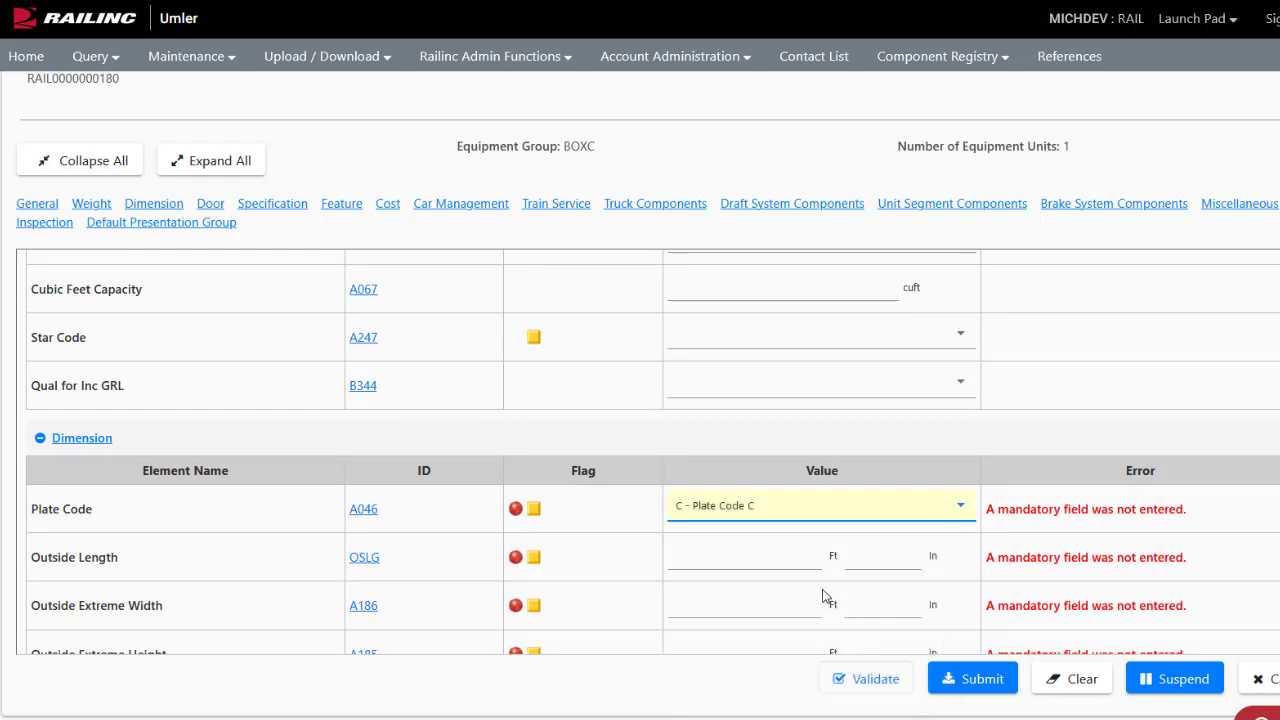
pyautogui.scroll(-2, 765, 561)
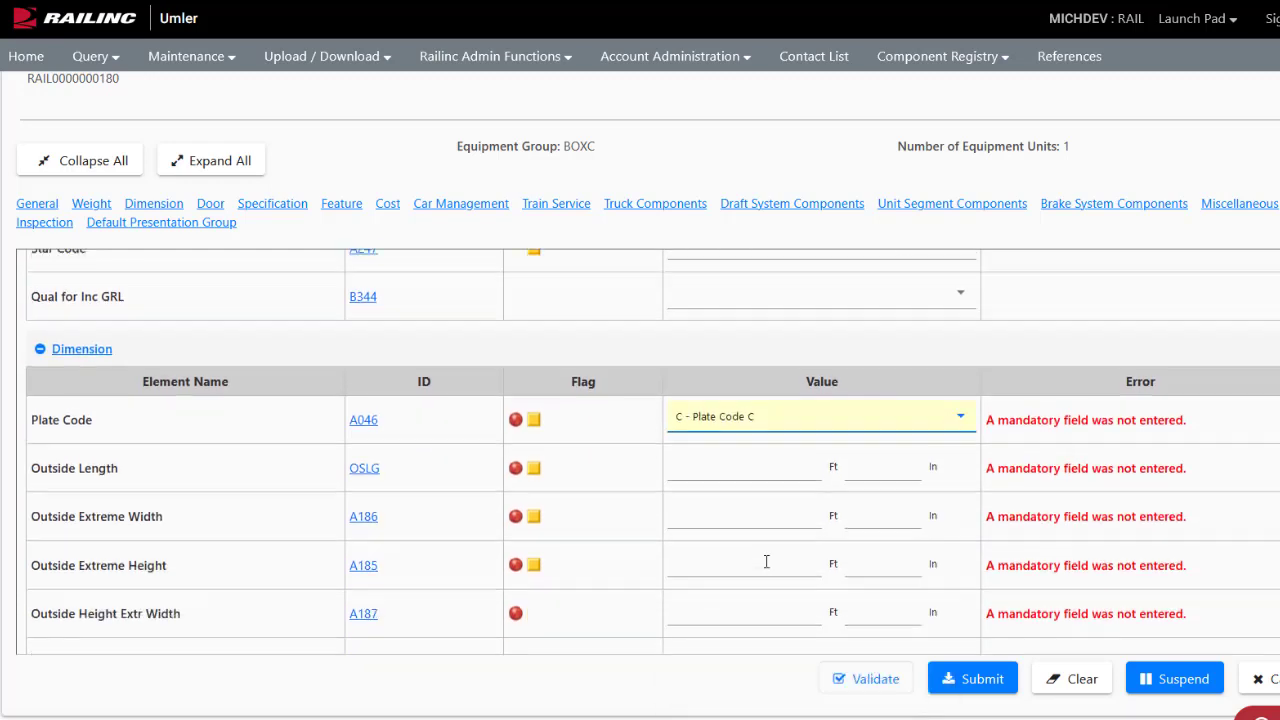
pyautogui.click(697, 363)
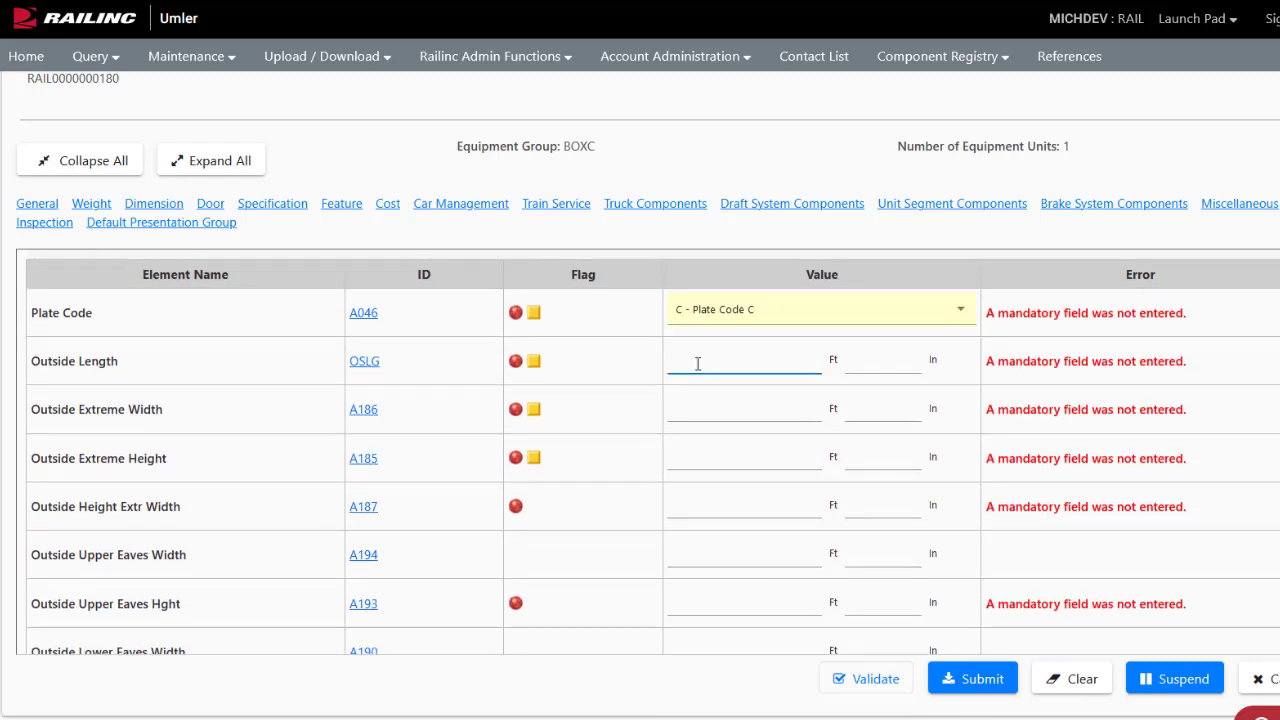
pyautogui.scroll(2, 1031, 372)
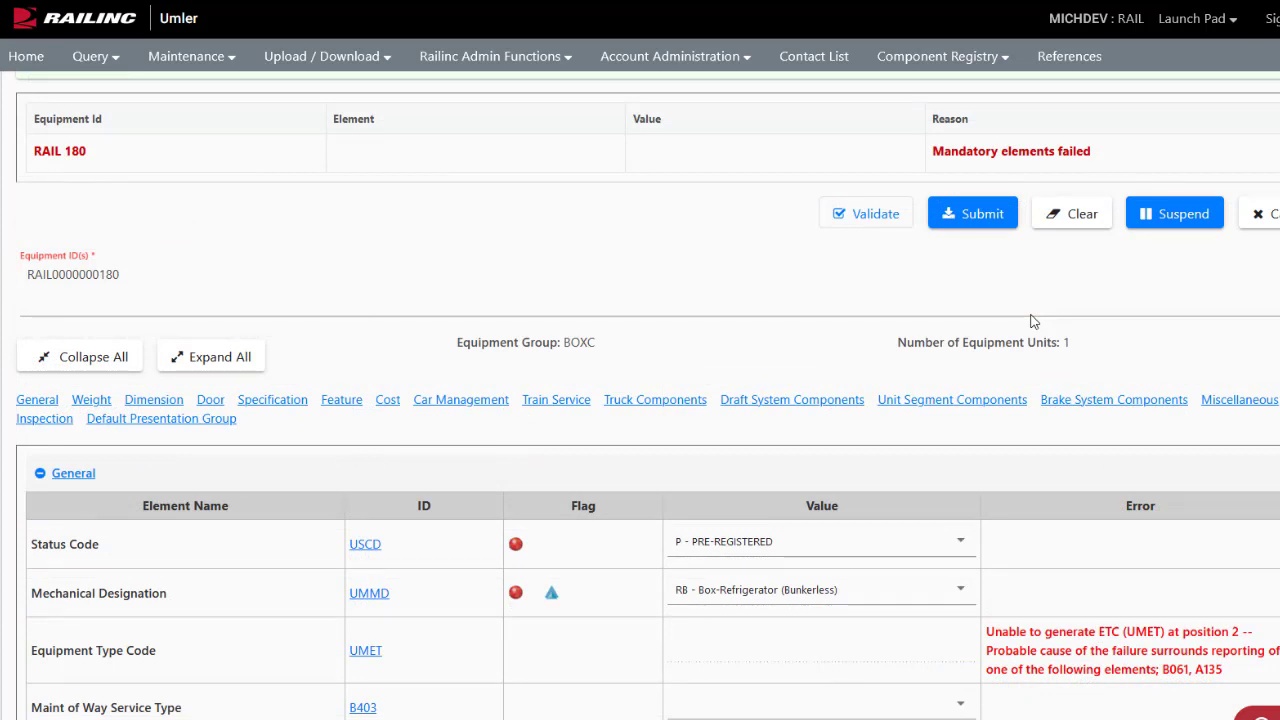
pyautogui.click(866, 216)
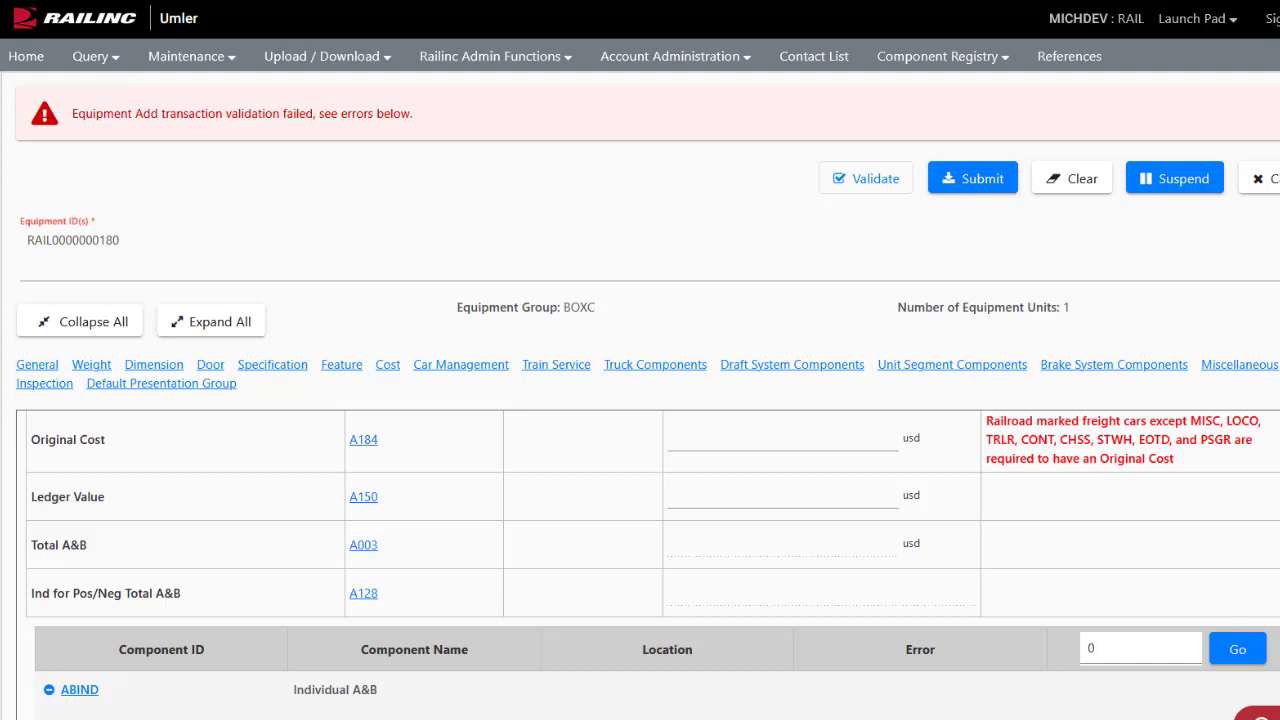
pyautogui.click(744, 434)
pyautogui.write('0')
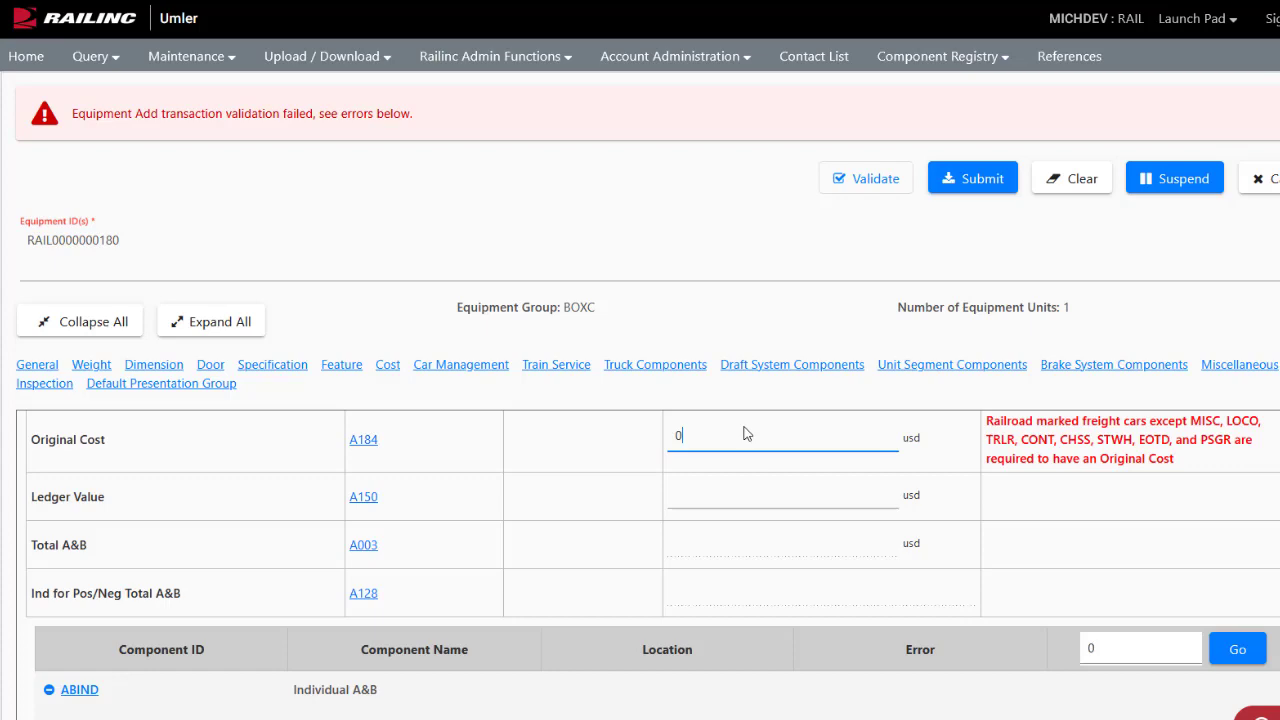
# Validate the corrected Add Equipment entry again and submit it to the registry.
pyautogui.click(858, 184)
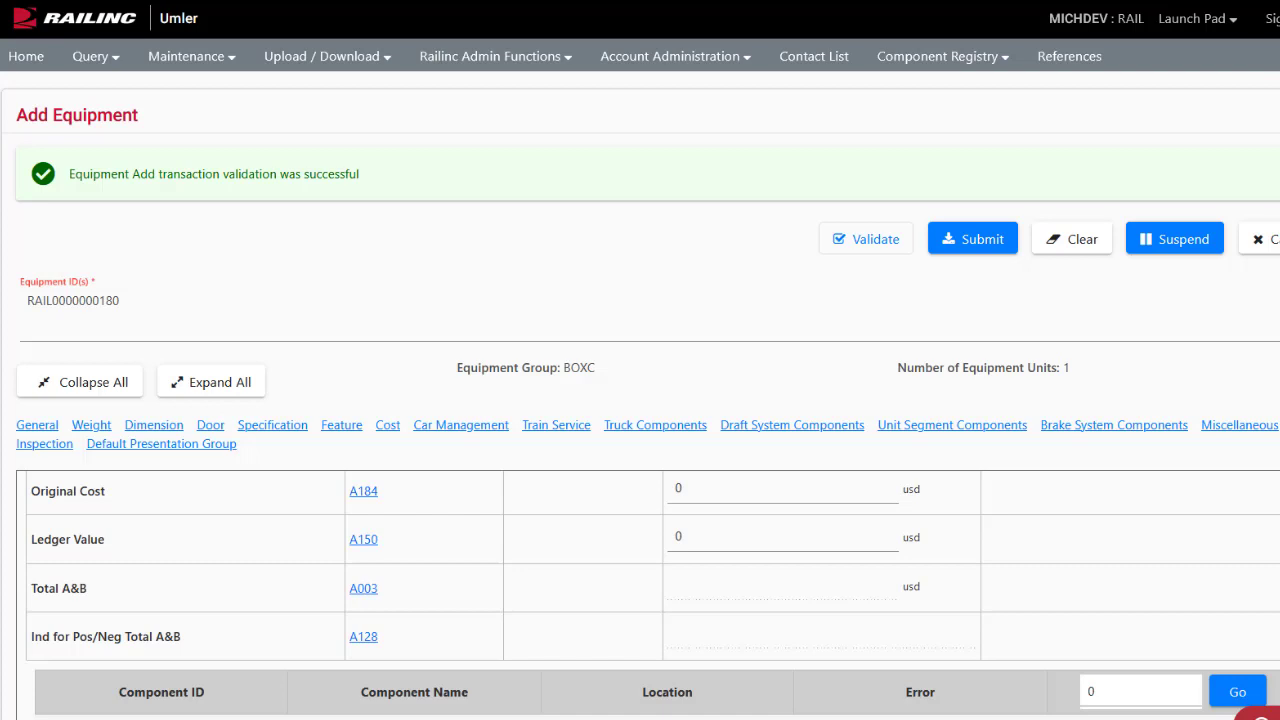
pyautogui.click(979, 250)
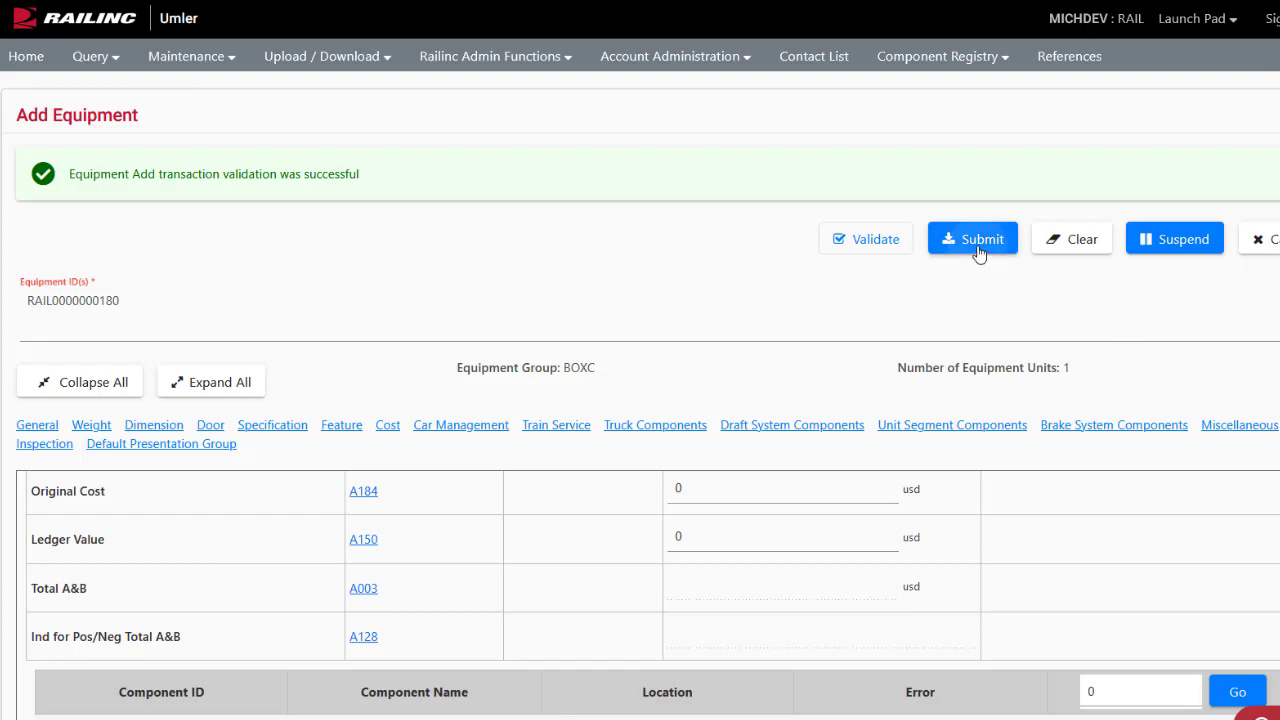